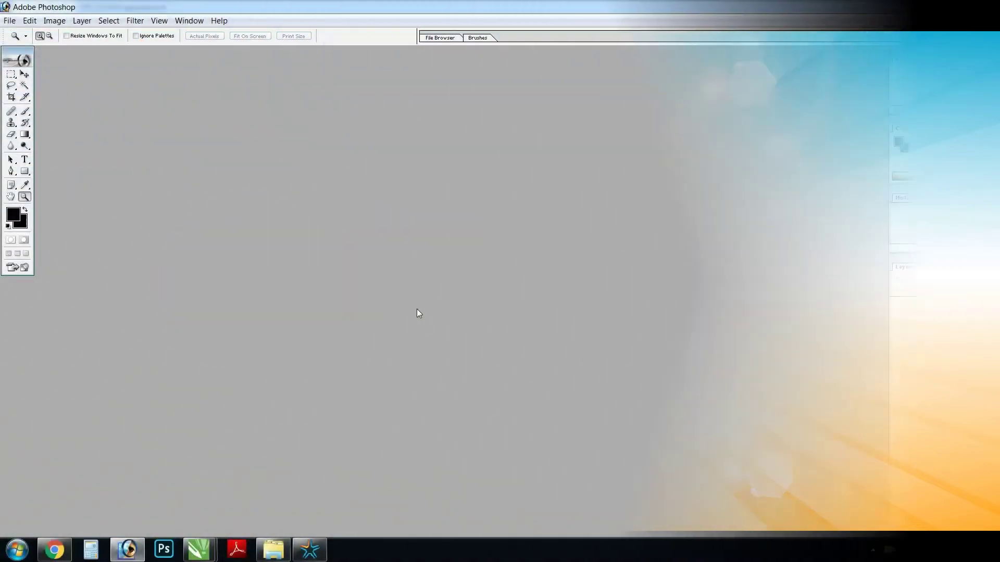
- Open sanjay.psd from the Jewellery folder and maximise its document window
left_click(10, 20)
left_click(38, 48)
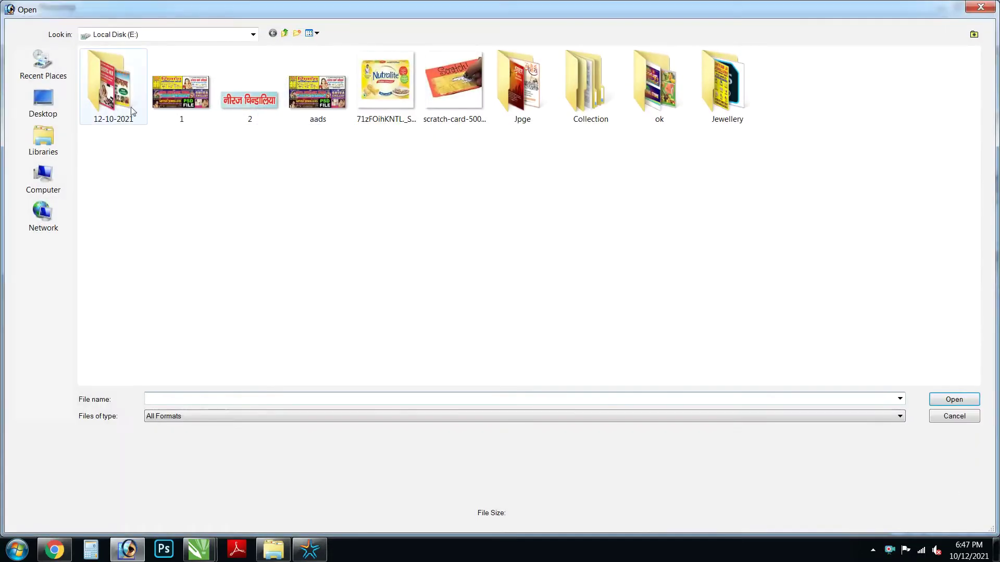
double_click(724, 87)
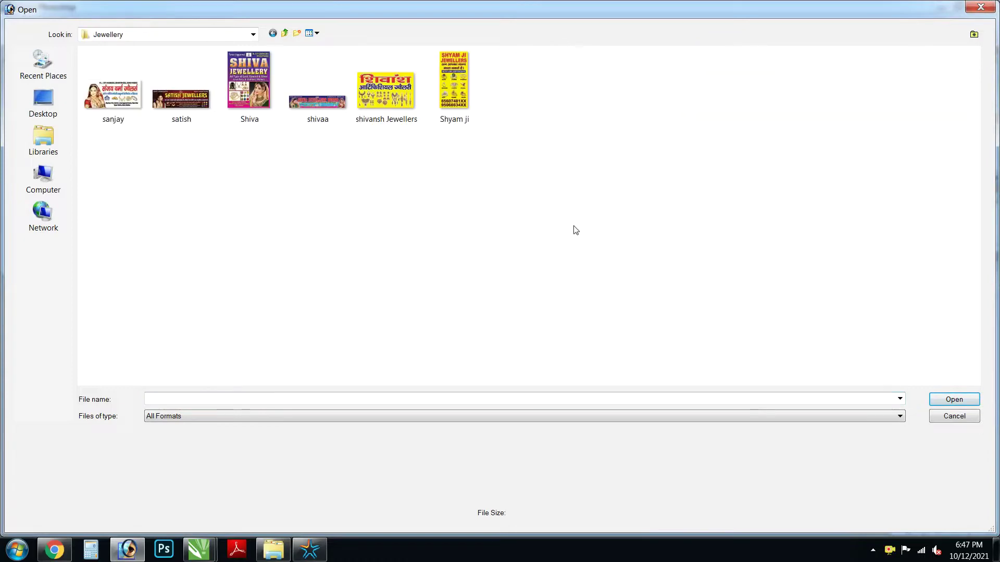
double_click(123, 104)
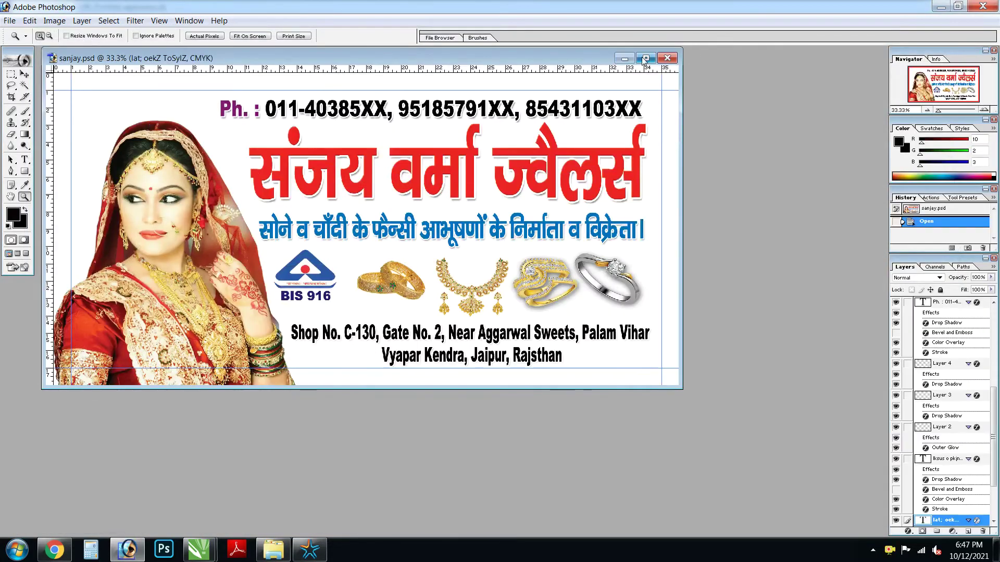
left_click(644, 57)
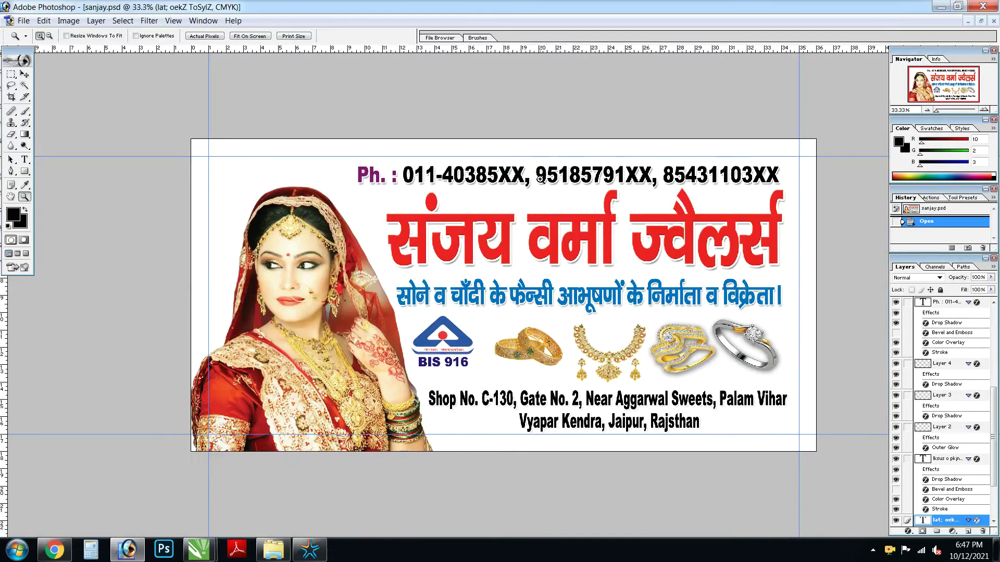
- Move the bride photo up and right with the Move tool, then undo it
key("v")
left_click_drag(353, 258, 368, 211)
key("ctrl+z")
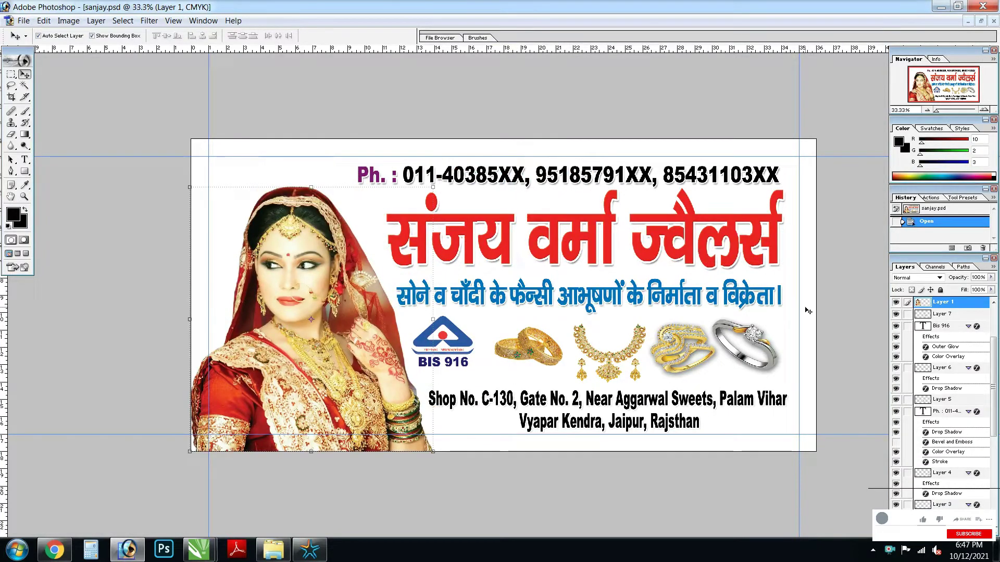
- Hide the BIS 916 text, Layer 6 effects, several layers and the ring image, then step back
left_click(896, 326)
left_click(896, 357)
left_click(895, 382)
left_click_drag(898, 388, 894, 431)
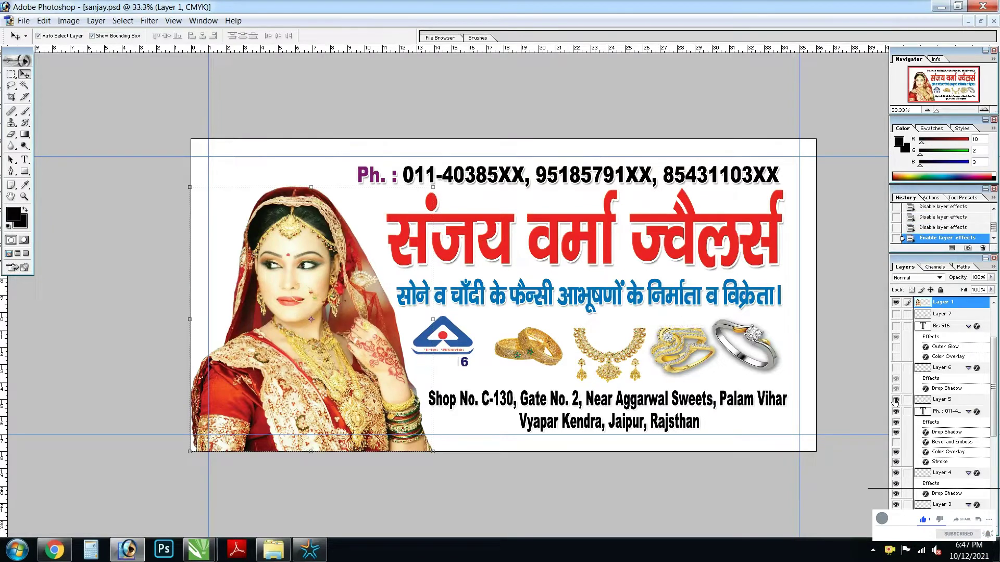
left_click(895, 474)
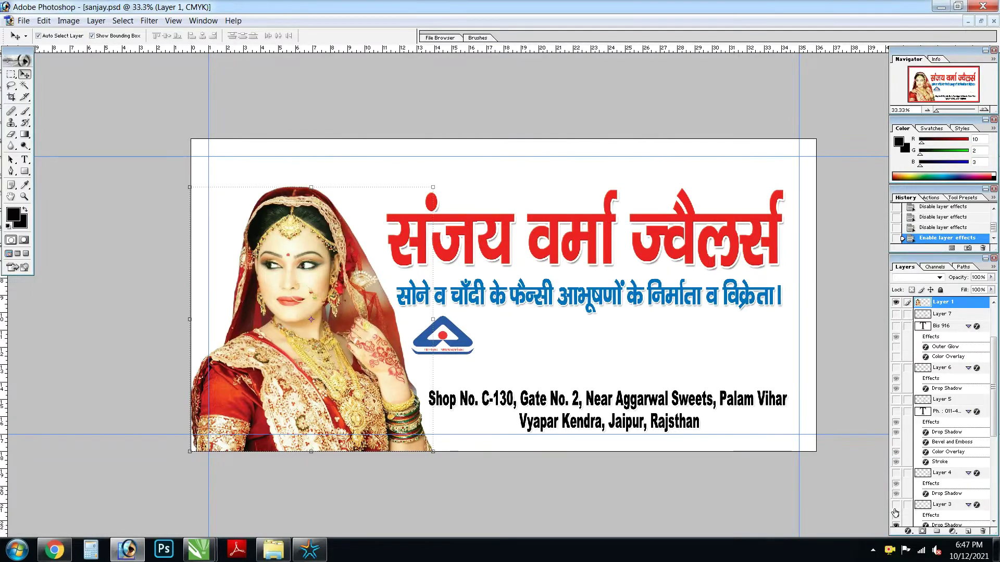
key("ctrl+0")
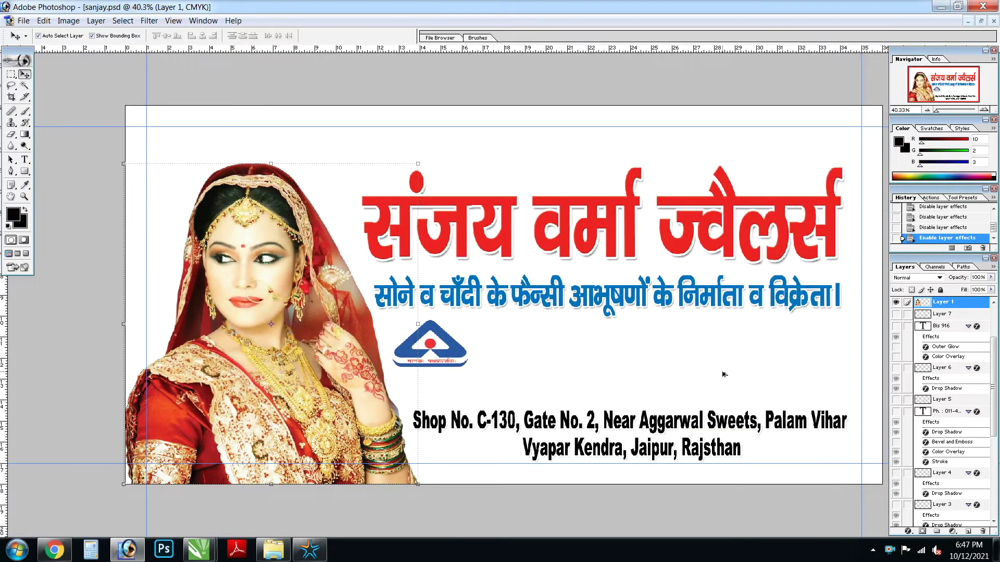
key("ctrl+alt+z")
key("ctrl+alt+z")
key("ctrl+alt+z")
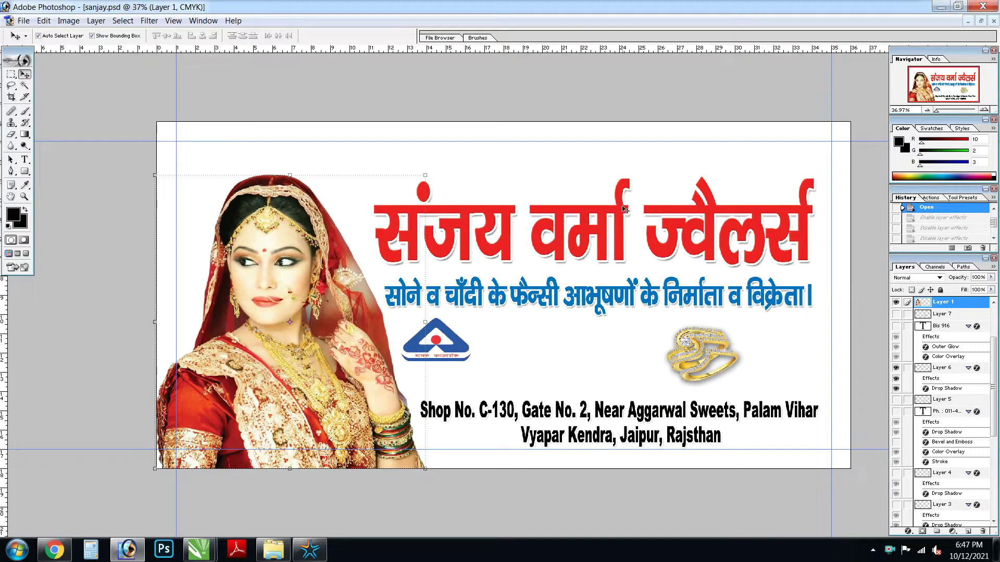
- Select the red heading text layer and close sanjay.psd, bringing up the save prompt
left_click(625, 210)
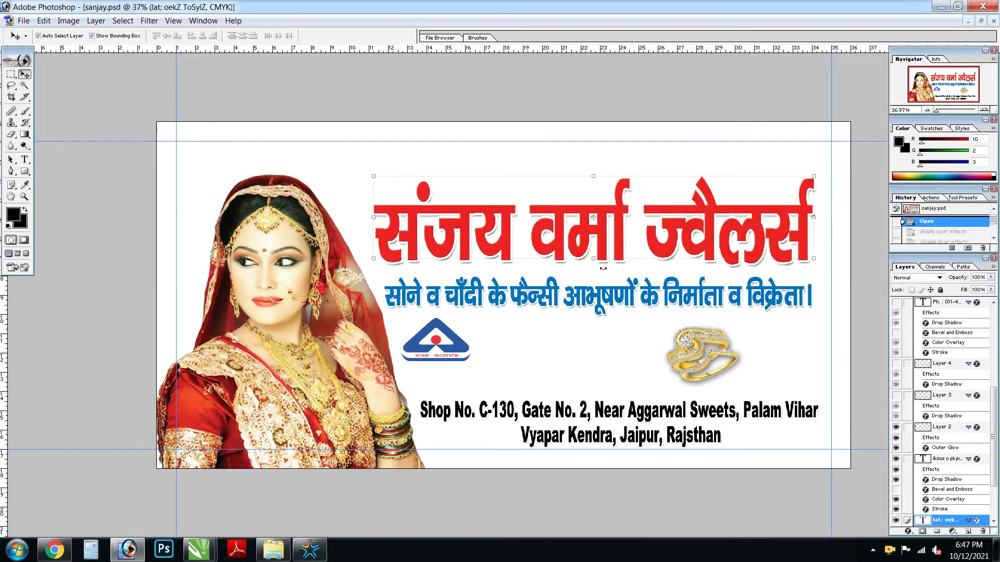
key("ctrl+w")
left_click(524, 208)
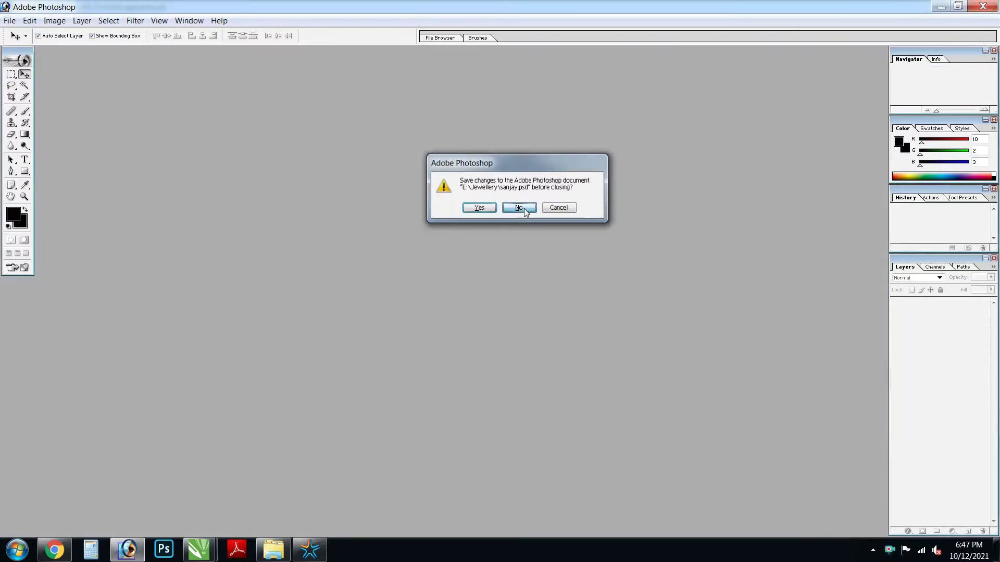
- Open satish.psd without updating its text layers and maximise the banner
key("ctrl+o")
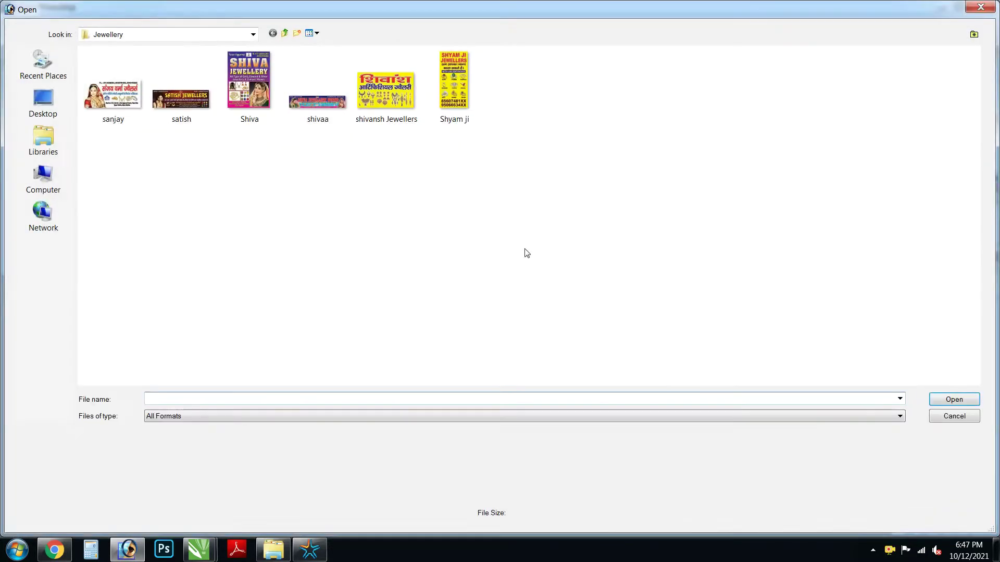
left_click(174, 108)
double_click(184, 97)
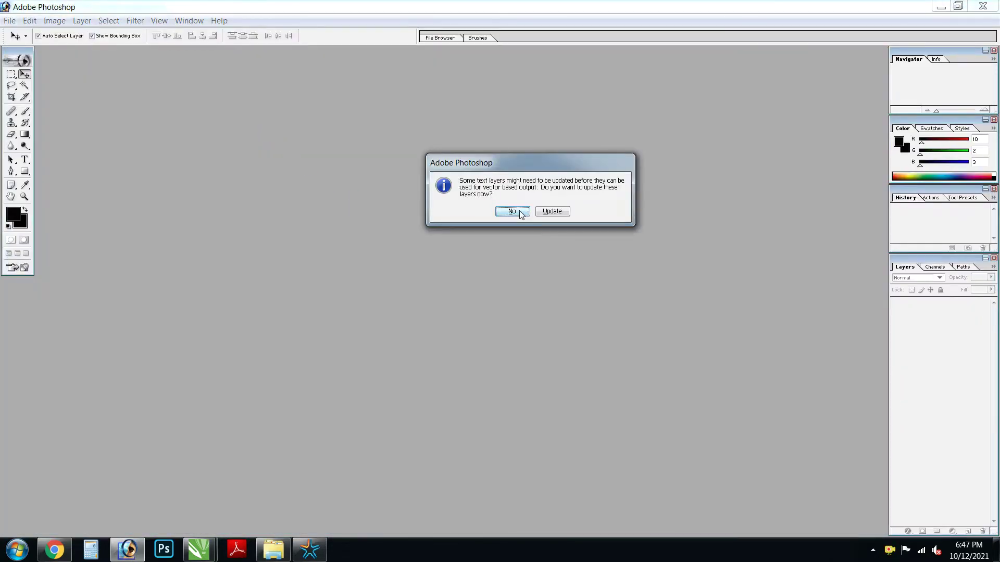
left_click(512, 212)
left_click(688, 58)
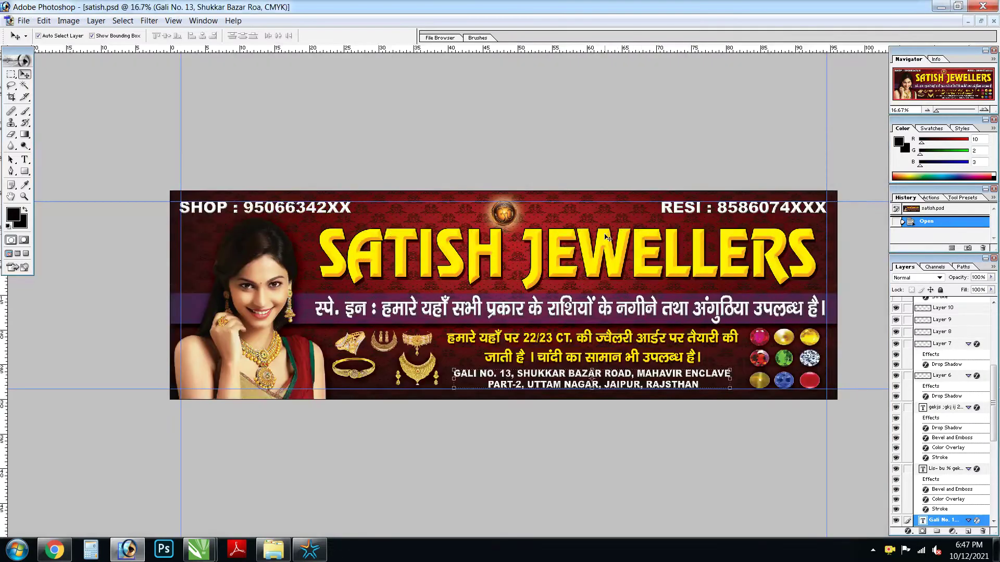
- Move the woman photo and emblem, undo, then select the heading, background and gems layers
left_click_drag(236, 285, 249, 308)
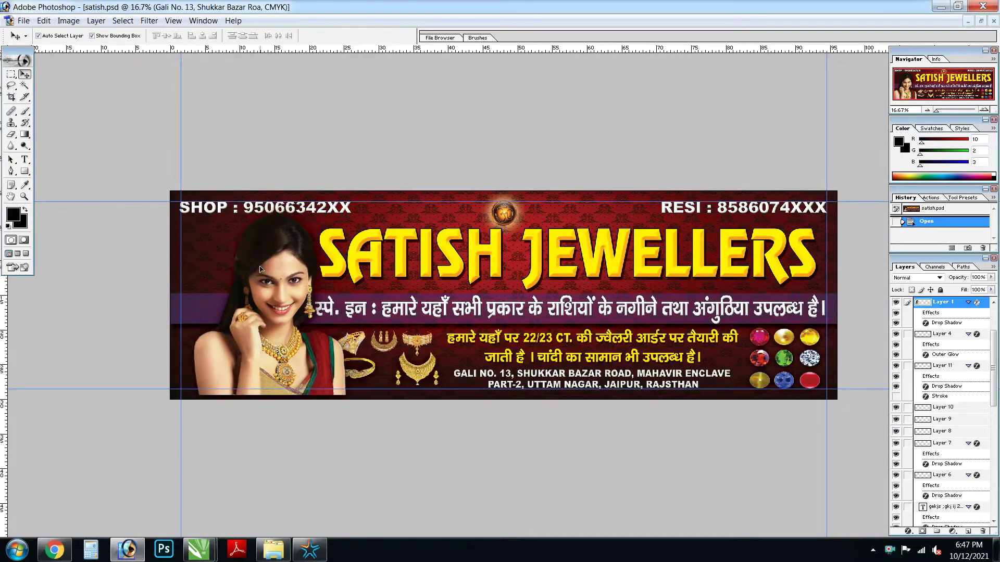
left_click_drag(505, 213, 518, 210)
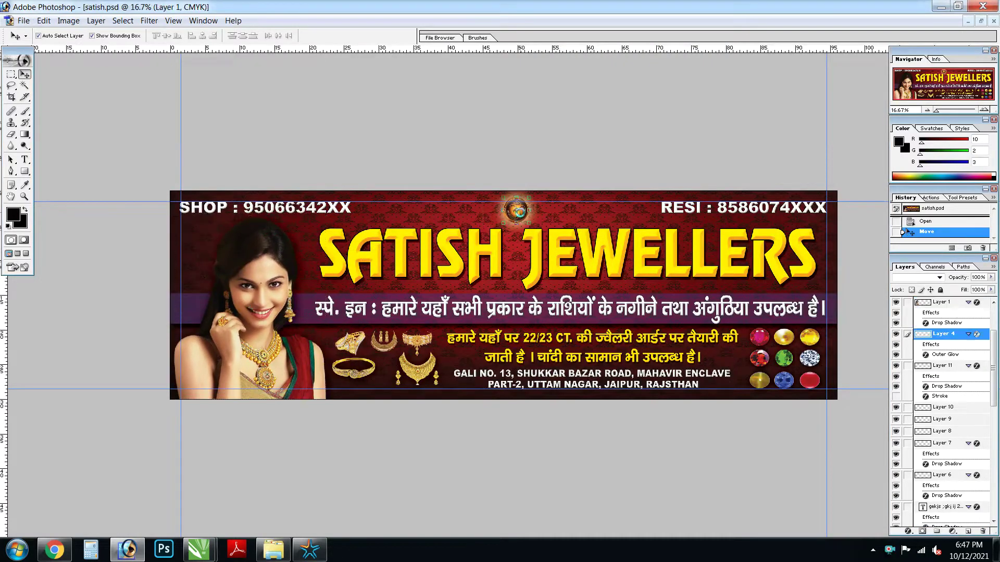
key("ctrl+z")
left_click(549, 247)
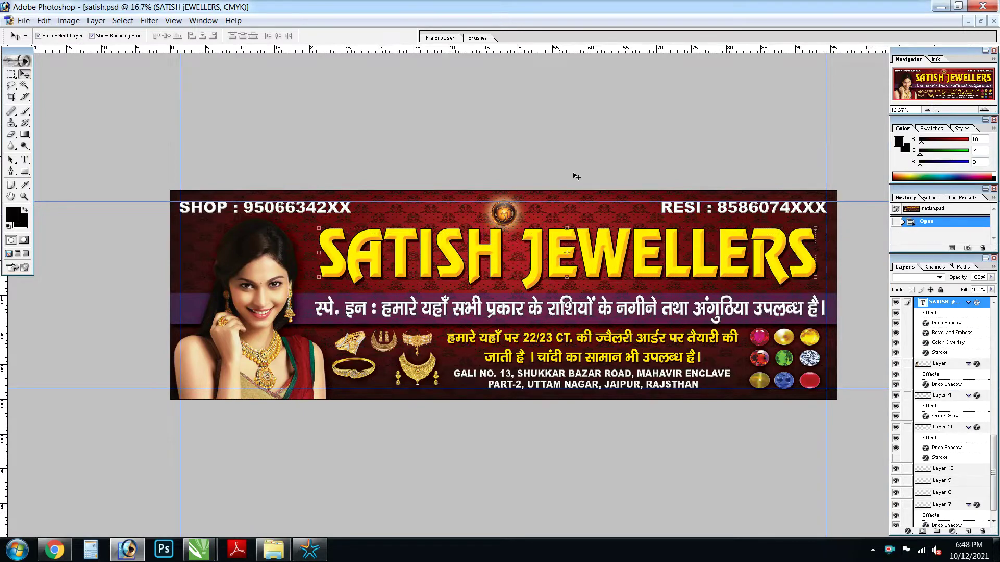
left_click(594, 382)
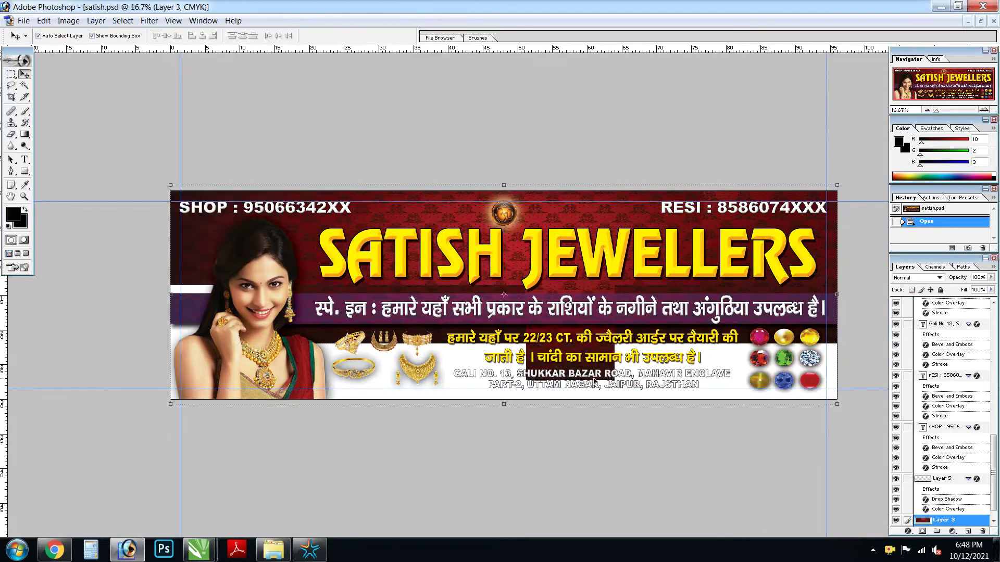
left_click(762, 363)
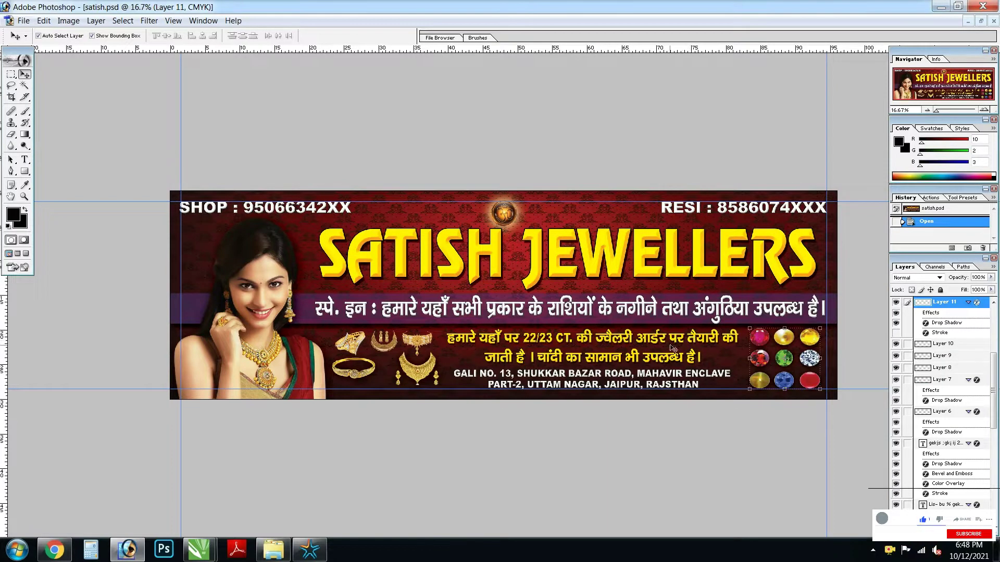
- Trial-move the white Hindi line and yellow 22/23 CT. text, undo both, then close satish.psd
left_click_drag(475, 334, 798, 434)
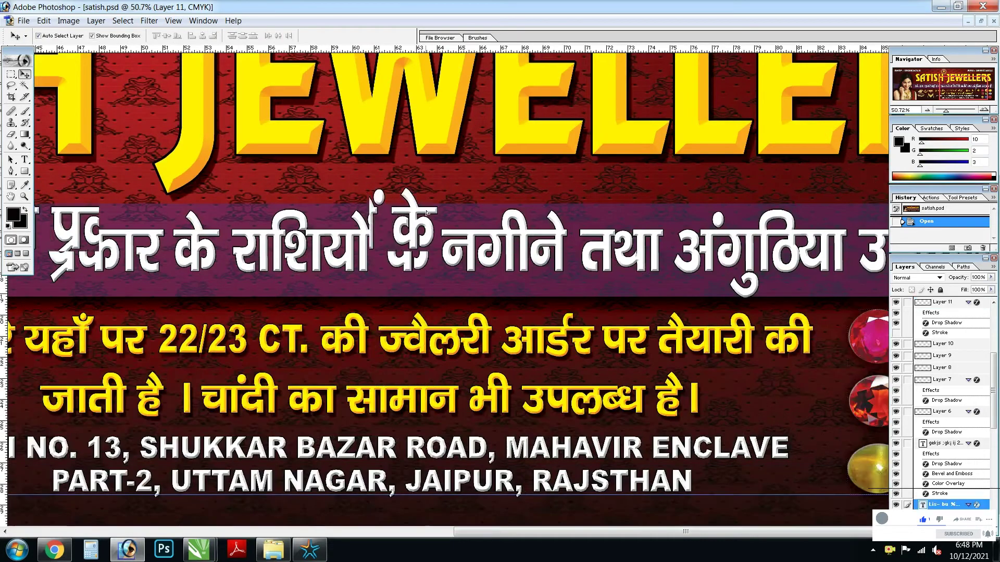
left_click_drag(440, 241, 446, 219)
key("ctrl+z")
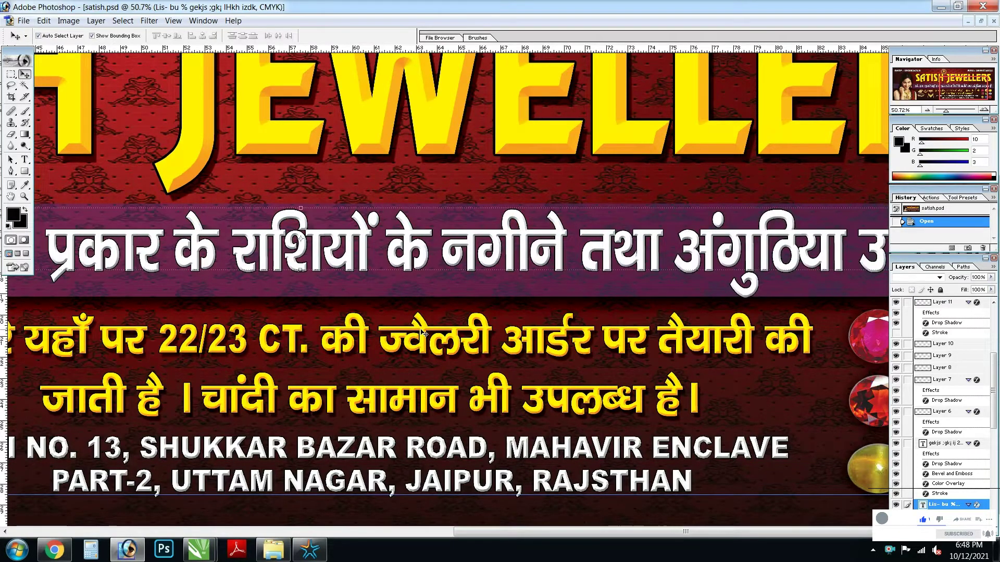
left_click_drag(422, 328, 428, 302)
key("ctrl+0")
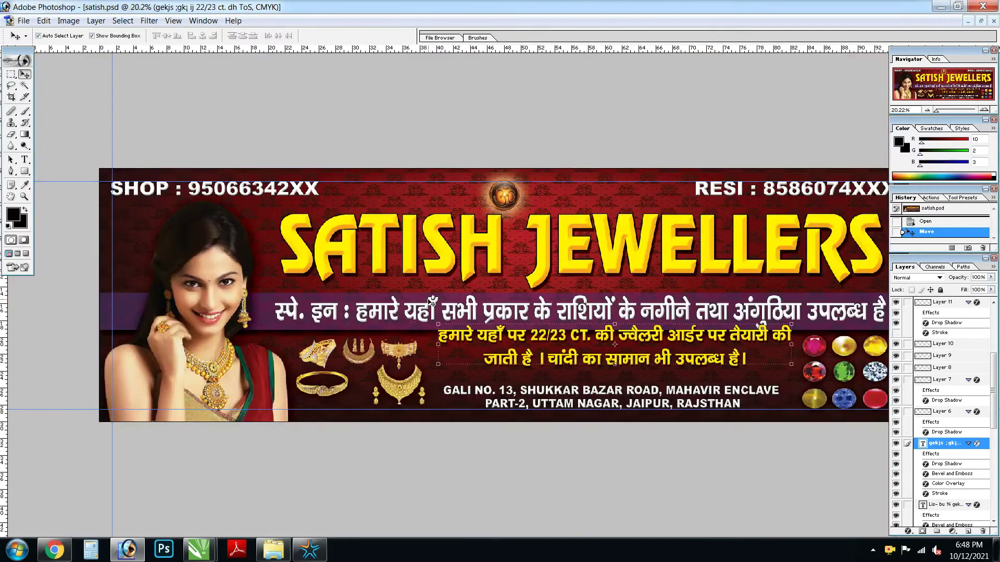
key("ctrl+z")
scroll(478, 348, "up", 1)
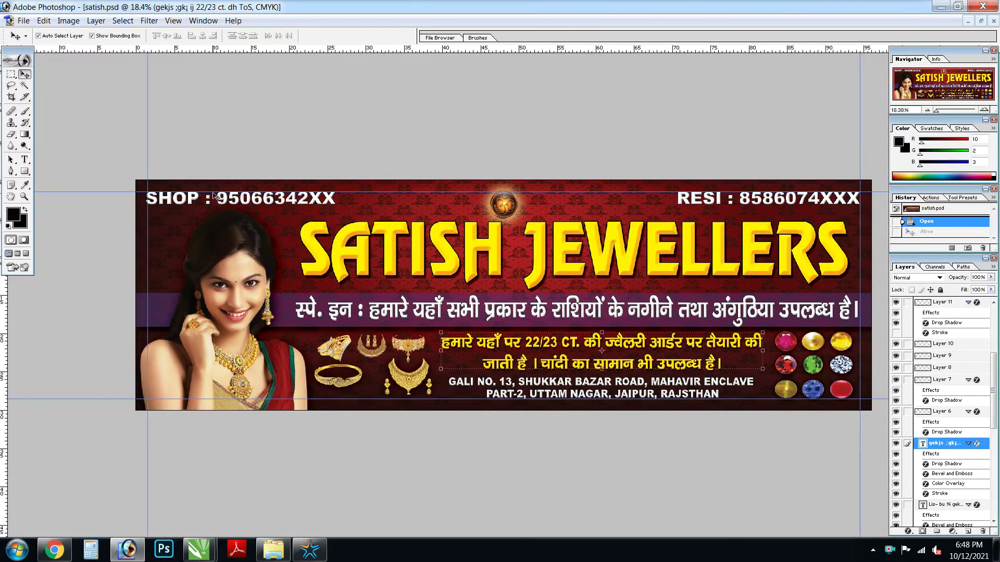
key("ctrl+w")
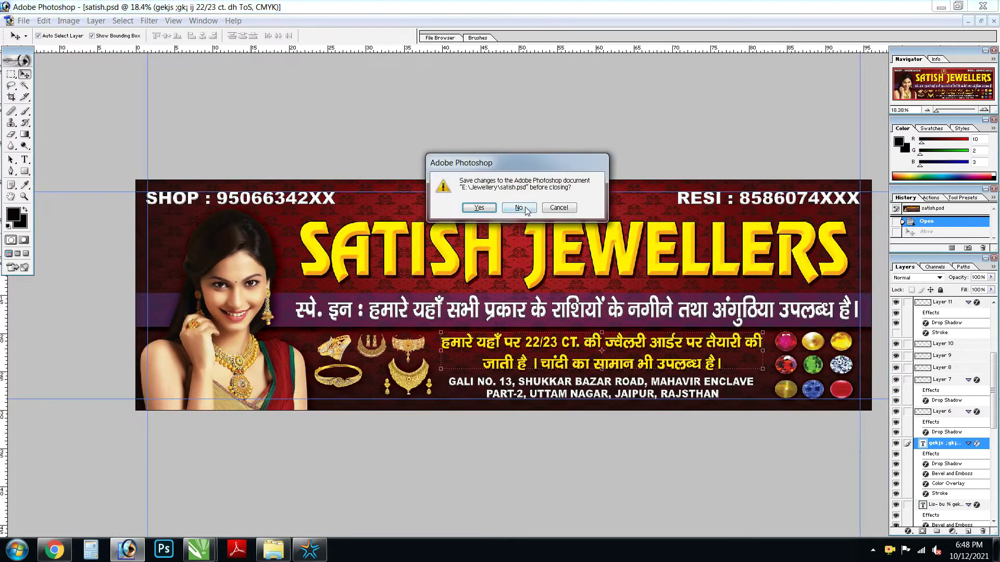
- Discard the Satish changes, then open Shiva.psd and maximise its window
left_click(525, 208)
key("ctrl+o")
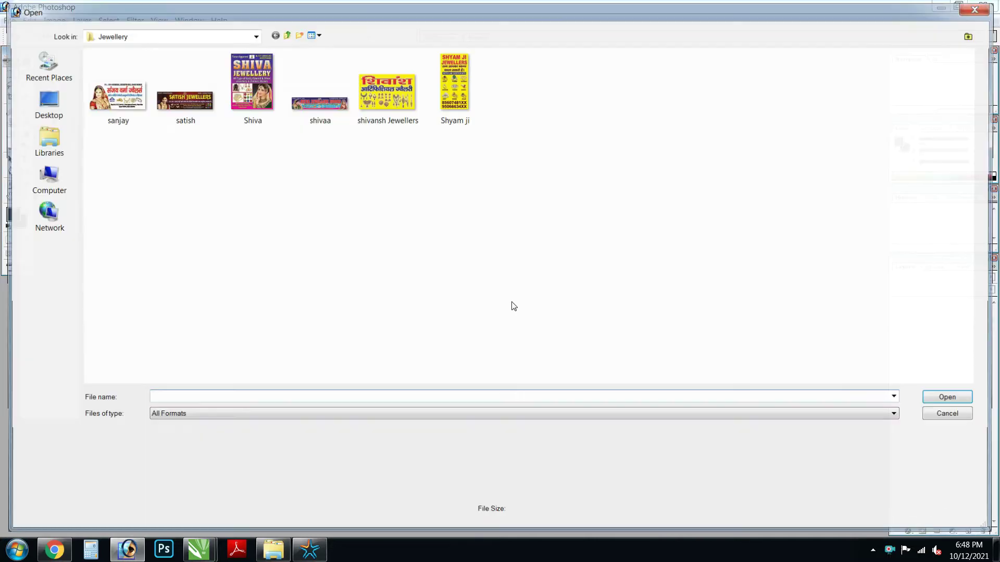
double_click(245, 84)
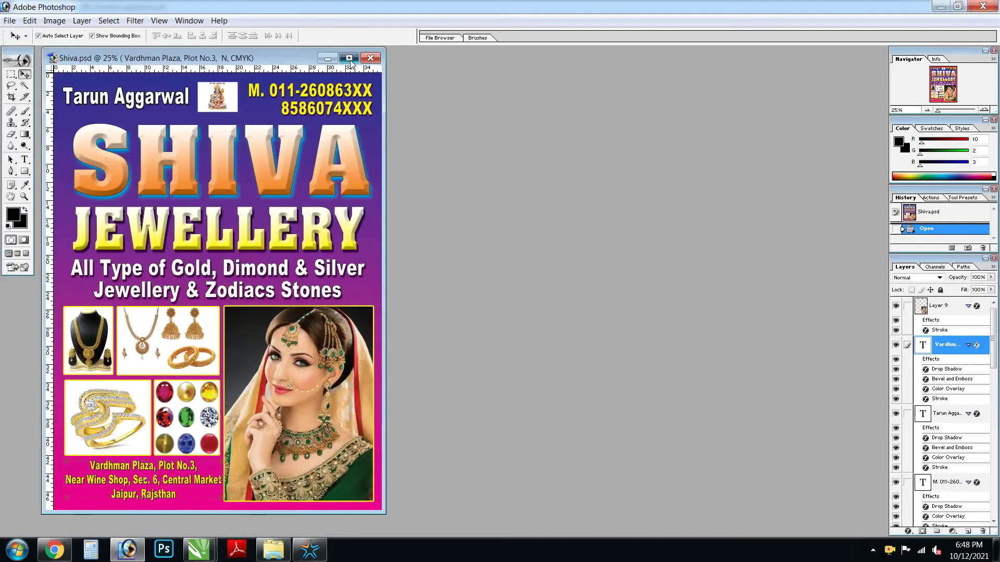
left_click(349, 58)
- Select the SHIVA heading and trial-retype its text as 'ASA'
key("z")
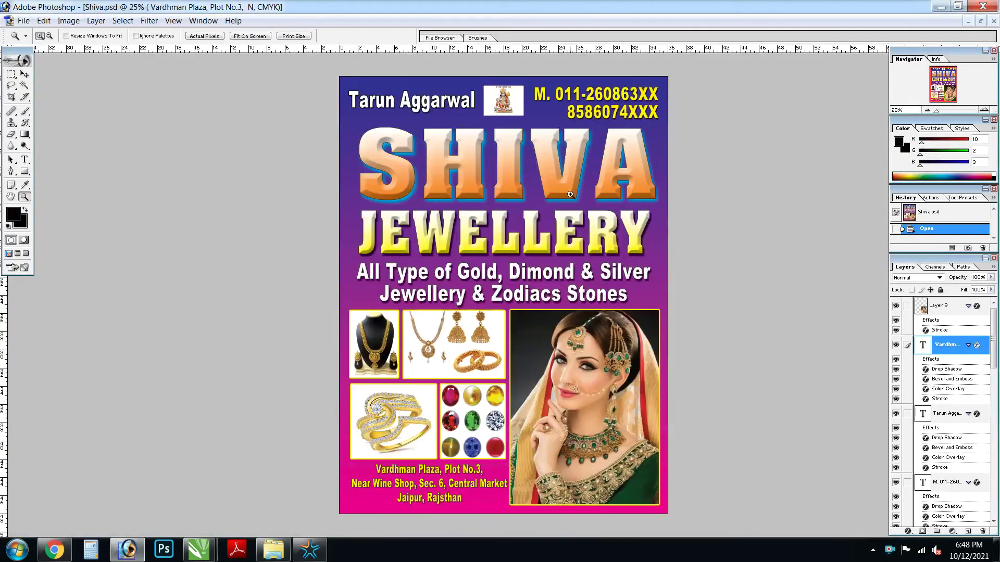
key("v")
left_click(513, 175)
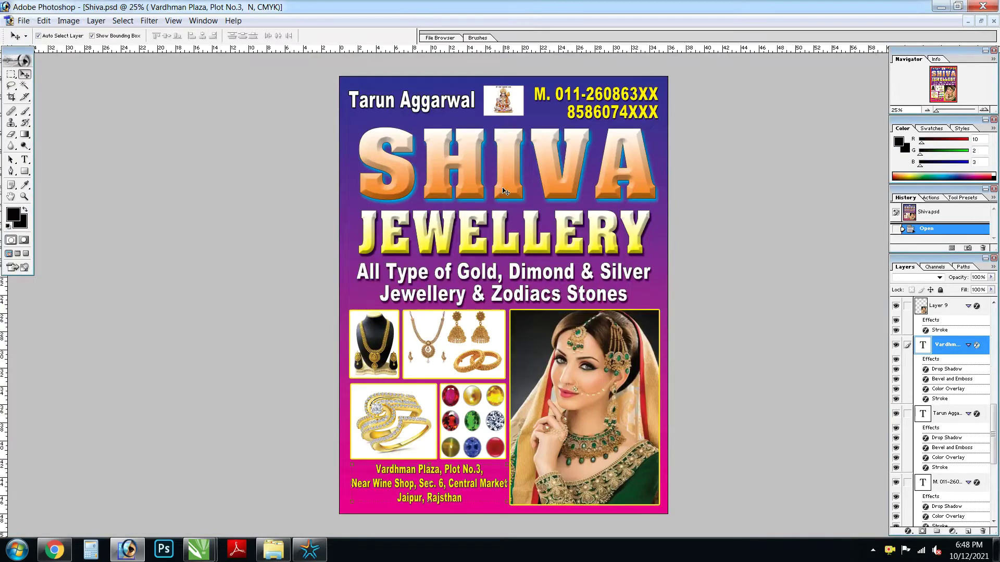
key("t")
left_click(508, 151)
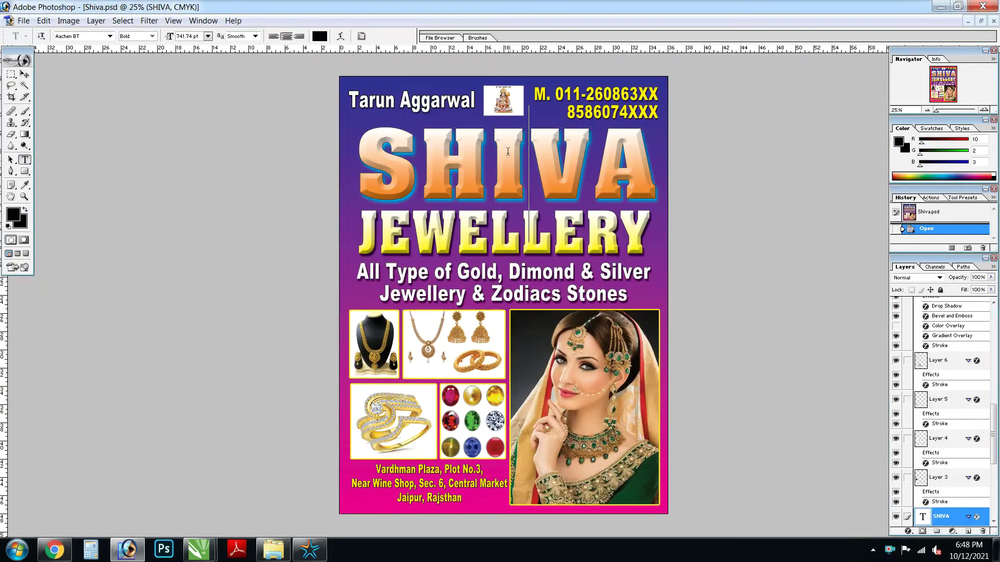
key("ctrl+a")
type("ASA")
key("ctrl+Return")
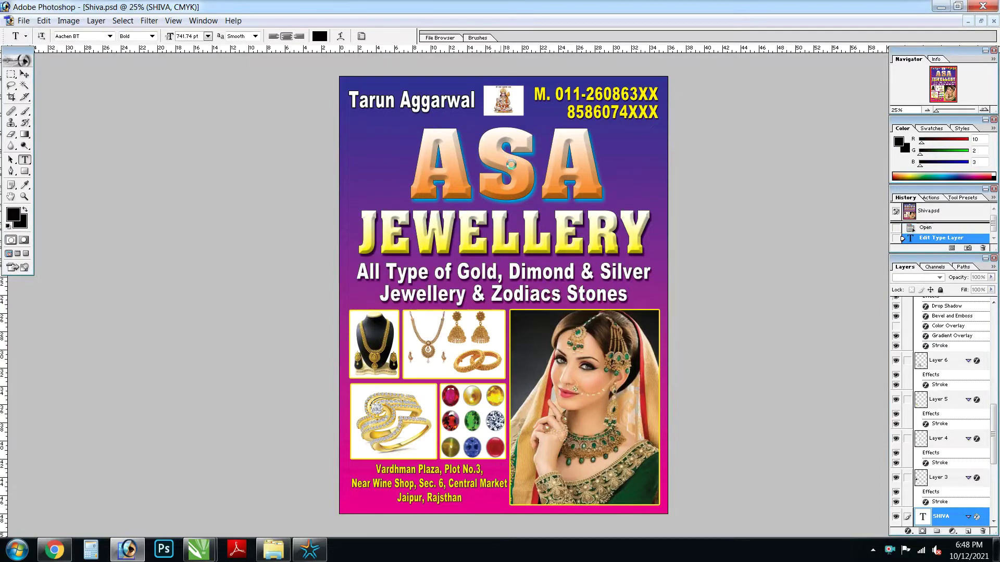
key("v")
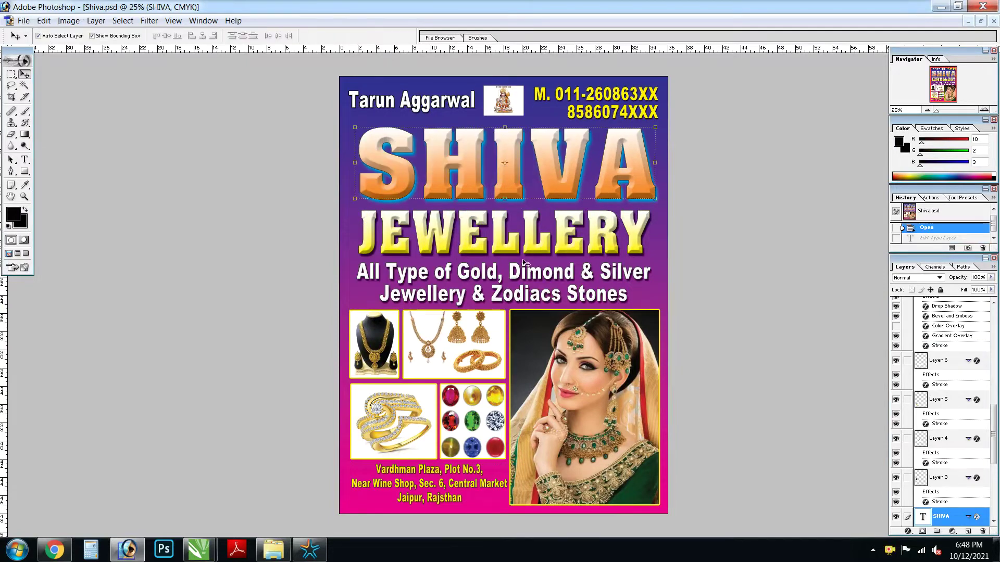
- Move the bride photo up and right, inspect the jewellery images, then undo the move
left_click_drag(518, 383, 541, 357)
key("z")
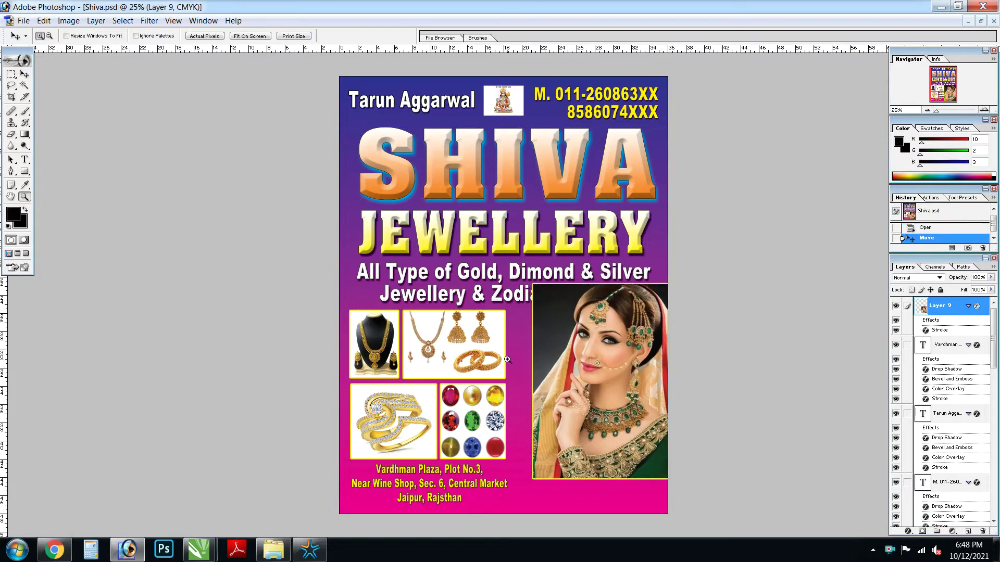
left_click_drag(515, 395, 518, 350)
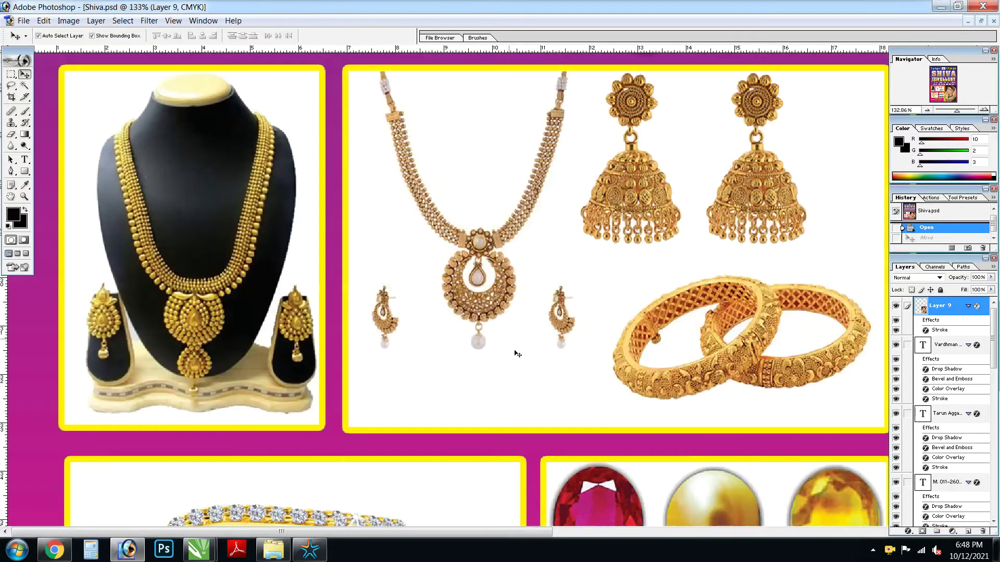
key("v")
left_click(497, 213)
key("ctrl+z")
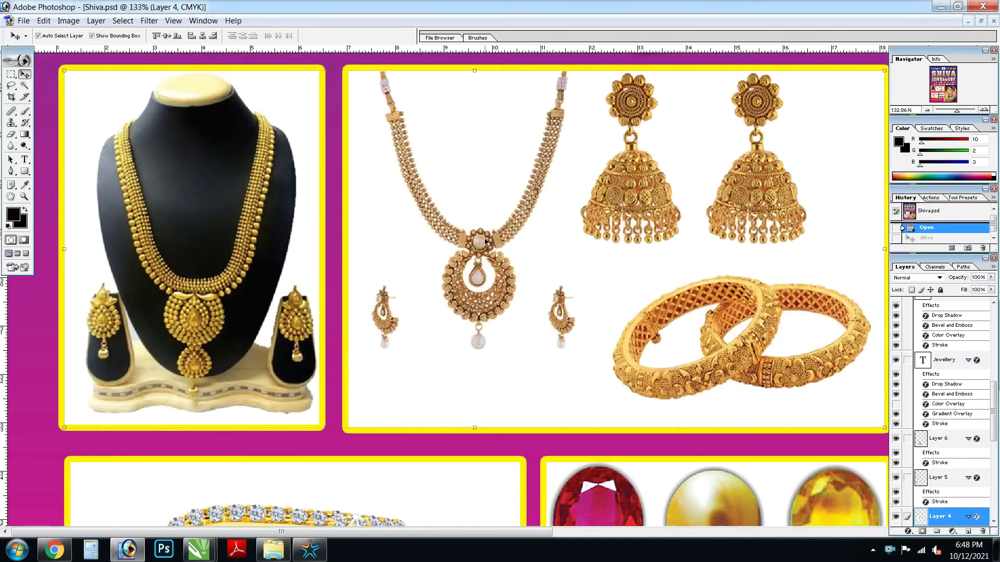
key("z")
key("ctrl+0")
- Select the Vardhman Plaza text, then pick the ring layer, move it down-left and undo
left_click_drag(338, 312, 457, 460)
key("v")
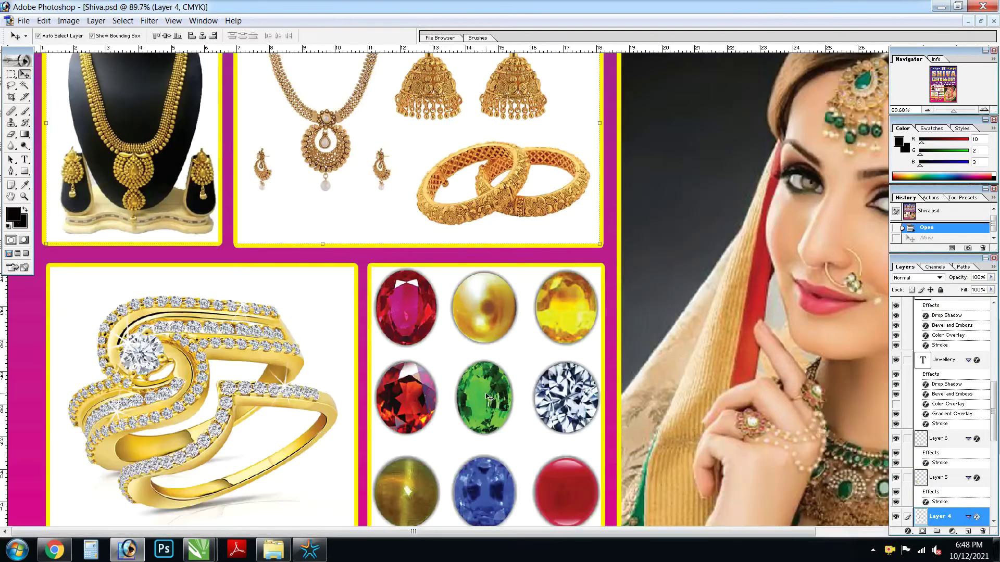
scroll(453, 417, "down", 5)
left_click(439, 371)
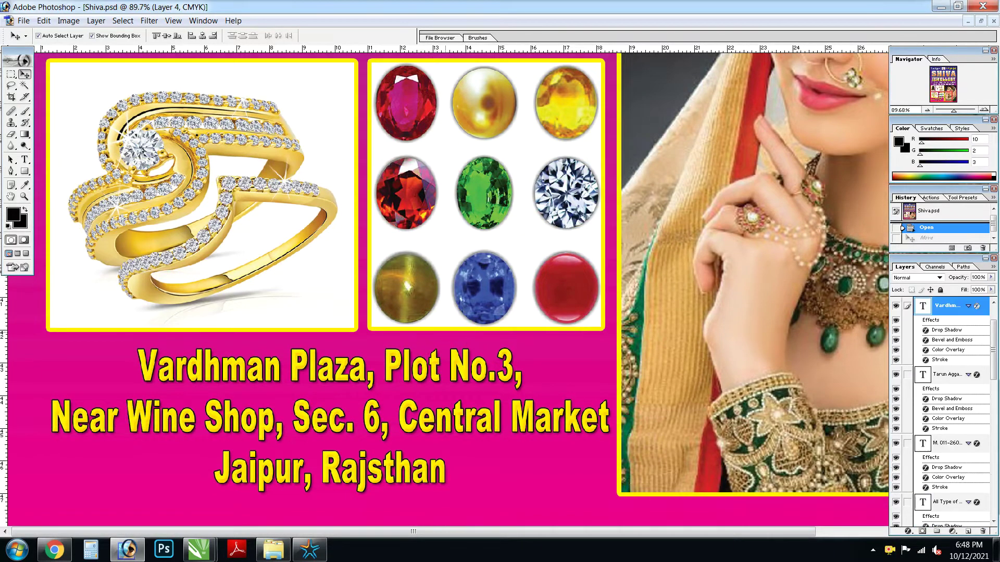
right_click(228, 156)
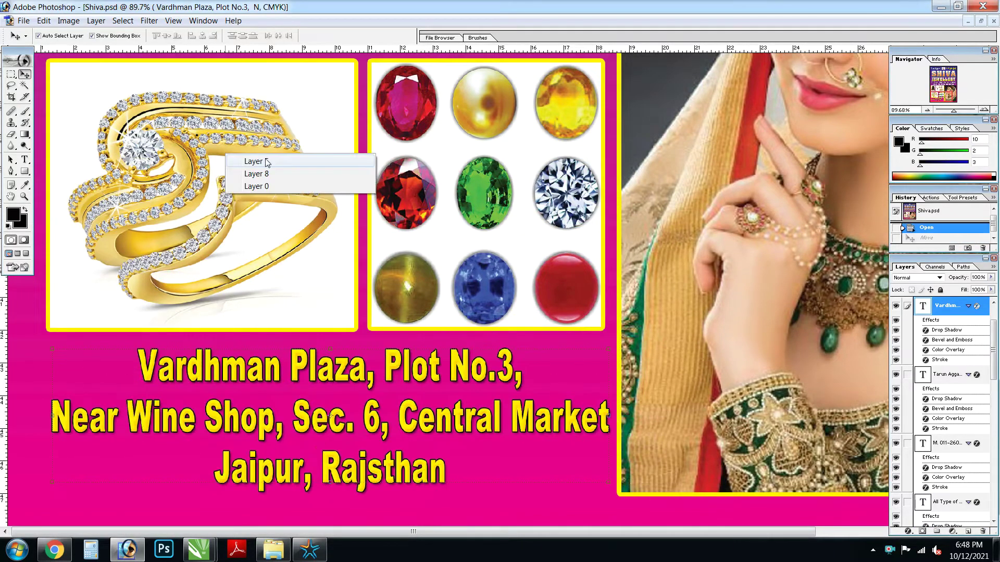
left_click(302, 159)
right_click(291, 140)
left_click(312, 147)
left_click_drag(254, 149, 244, 210)
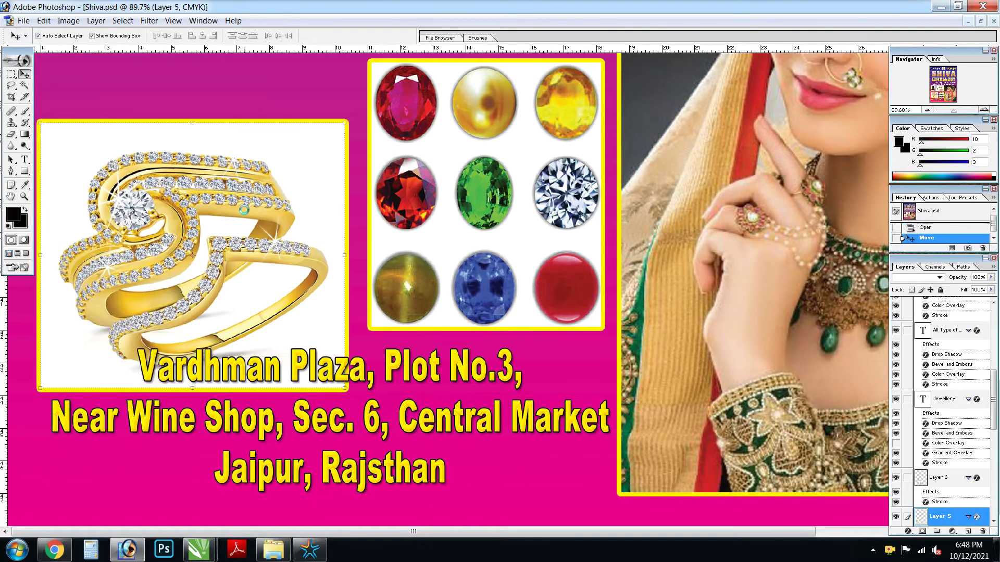
key("ctrl+z")
- Zoom into the Hanuman picture box, fit the poster again, and close Shiva.psd
key("ctrl+0")
key("z")
key("ctrl+minus")
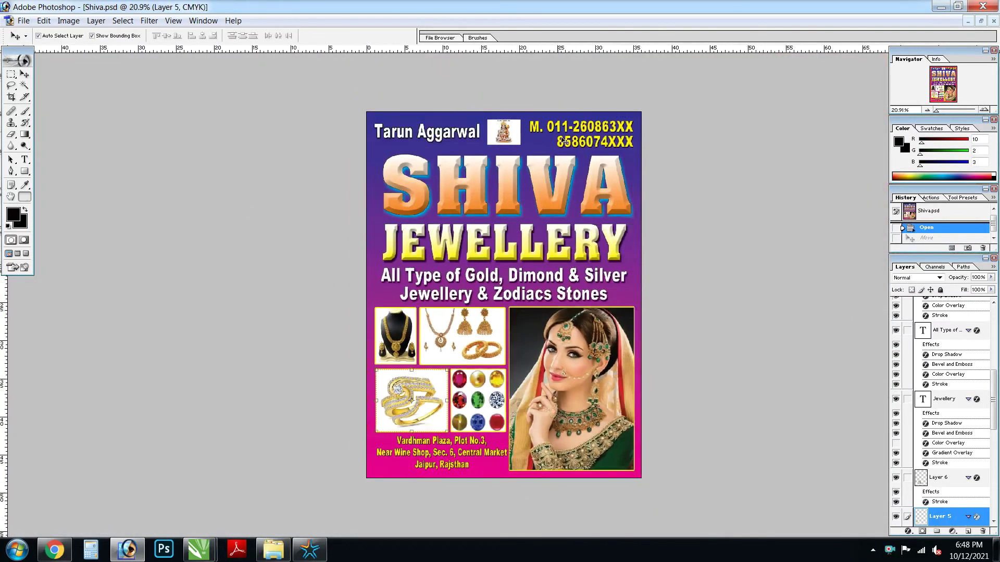
left_click_drag(517, 150, 532, 161)
key("ctrl+0")
key("v")
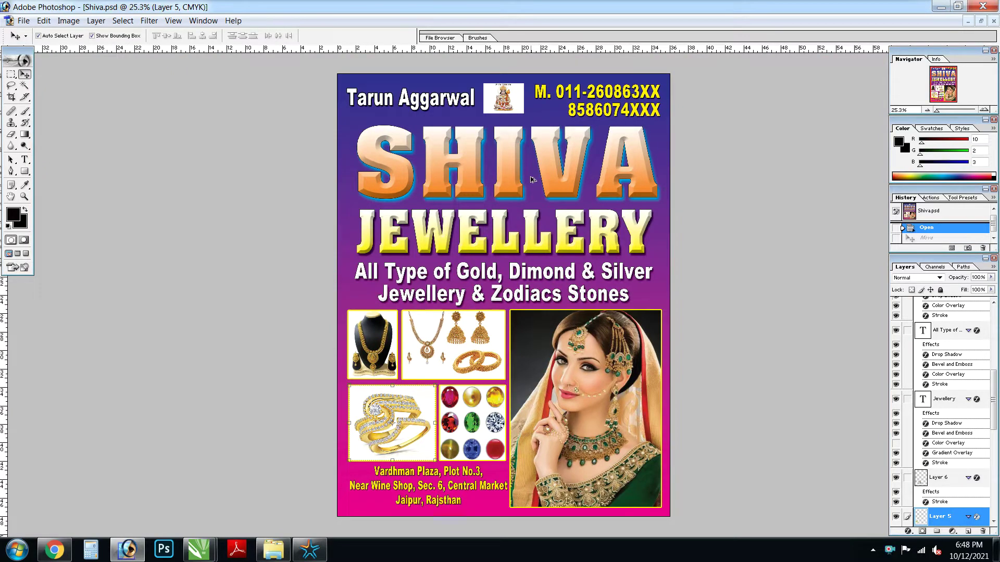
key("ctrl+w")
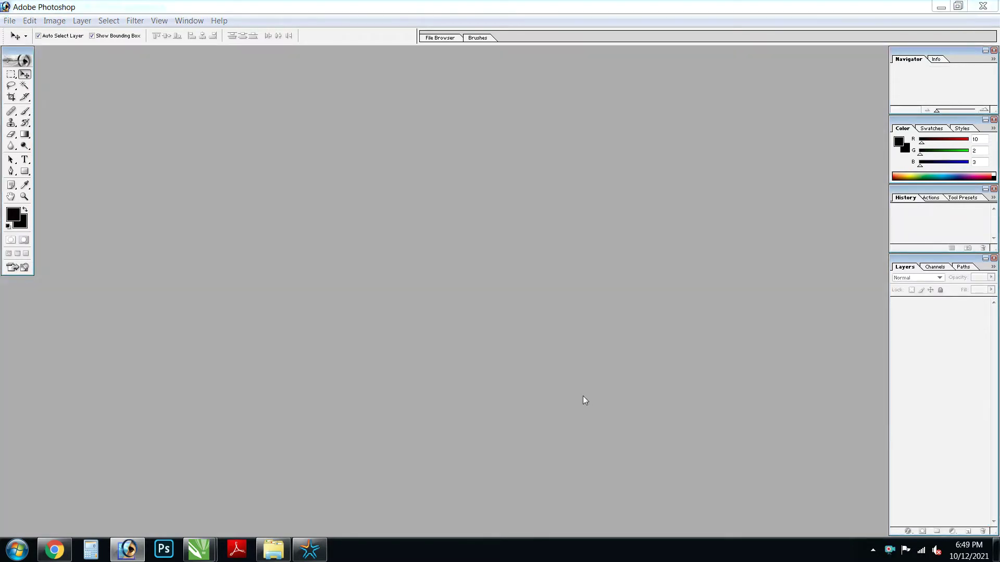
- Open shivaa.psd, clear its guides, maximise it, hide panels and fit it to the window
key("ctrl+o")
double_click(325, 102)
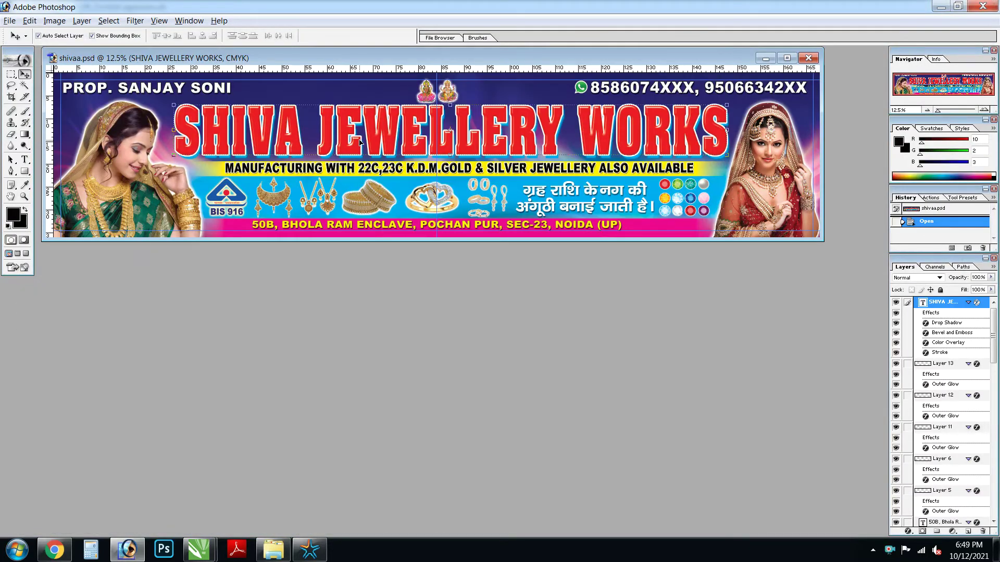
key("alt+v")
key("d")
left_click(786, 58)
key("z")
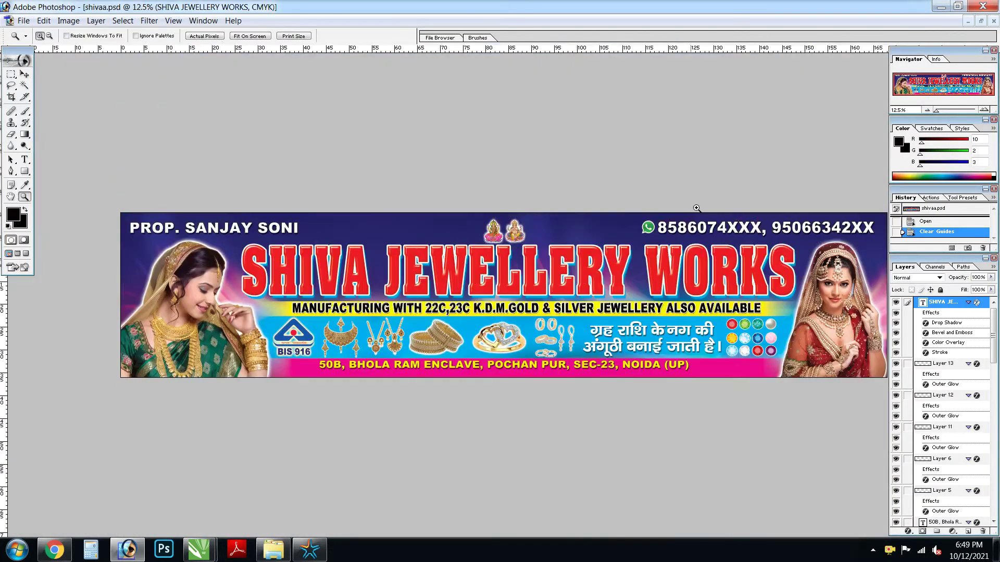
key("Tab")
key("ctrl+0")
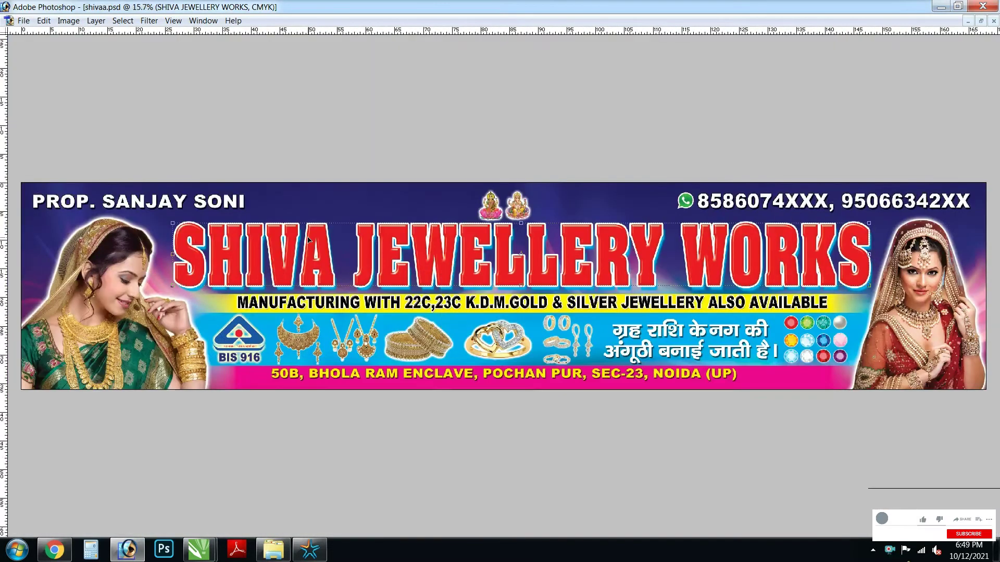
- Trial-move the heading and right-hand bride image, undo both, then select the gemstone, address and pink band layers
left_click_drag(309, 240, 331, 208)
key("ctrl+z")
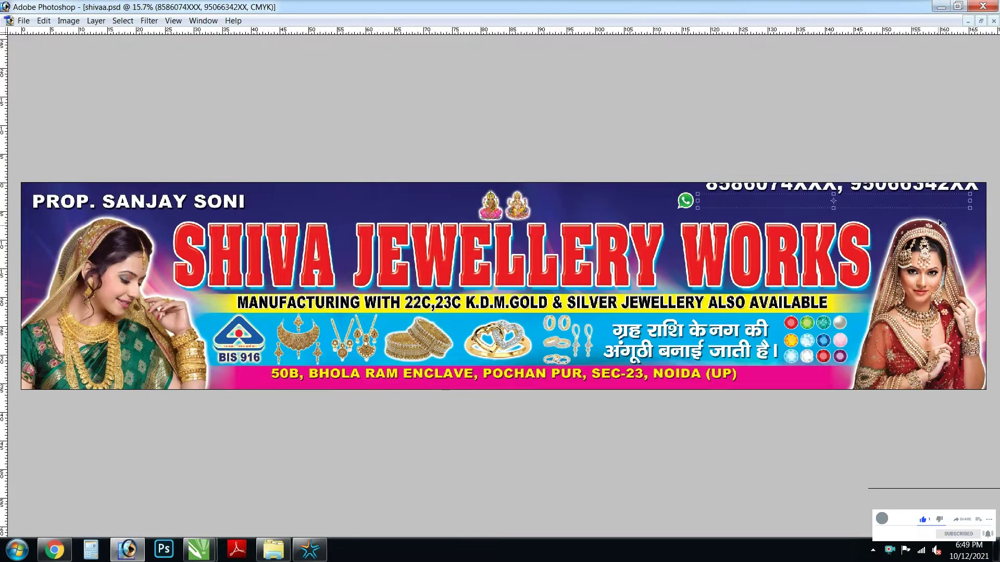
left_click_drag(927, 292, 901, 338)
key("ctrl+z")
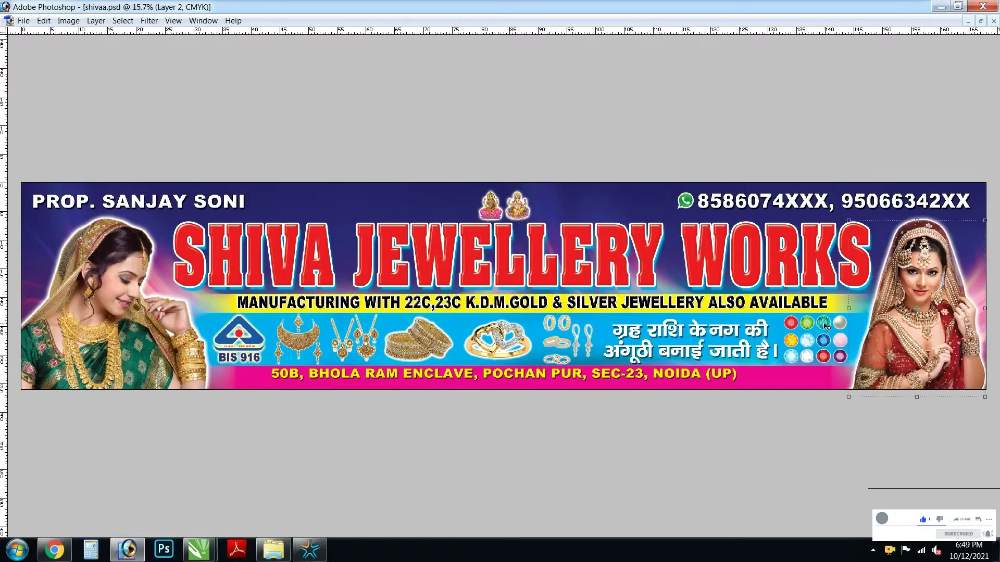
left_click(825, 326)
left_click(595, 377)
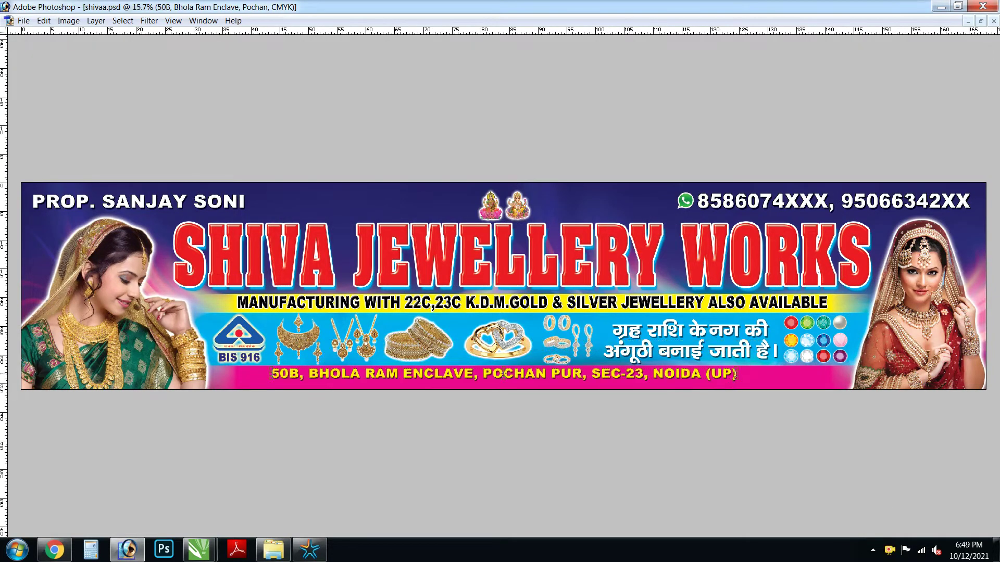
key("alt+bracketleft")
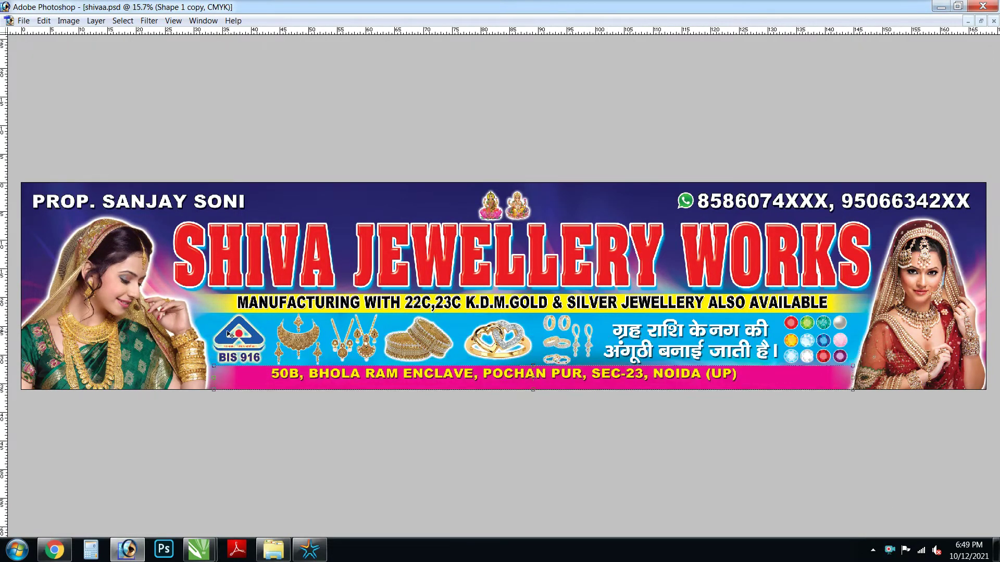
- Trial-retype SHIVA as 'AAA', revert to SHIVA JEWELLERY WORKS, and close without saving
left_click(257, 337)
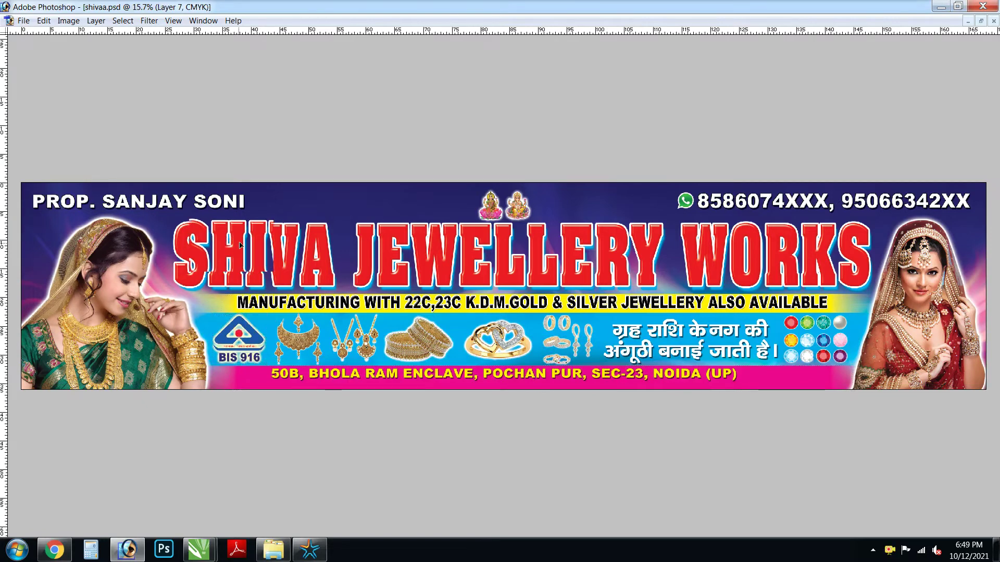
left_click_drag(237, 247, 245, 240)
key("ctrl+z")
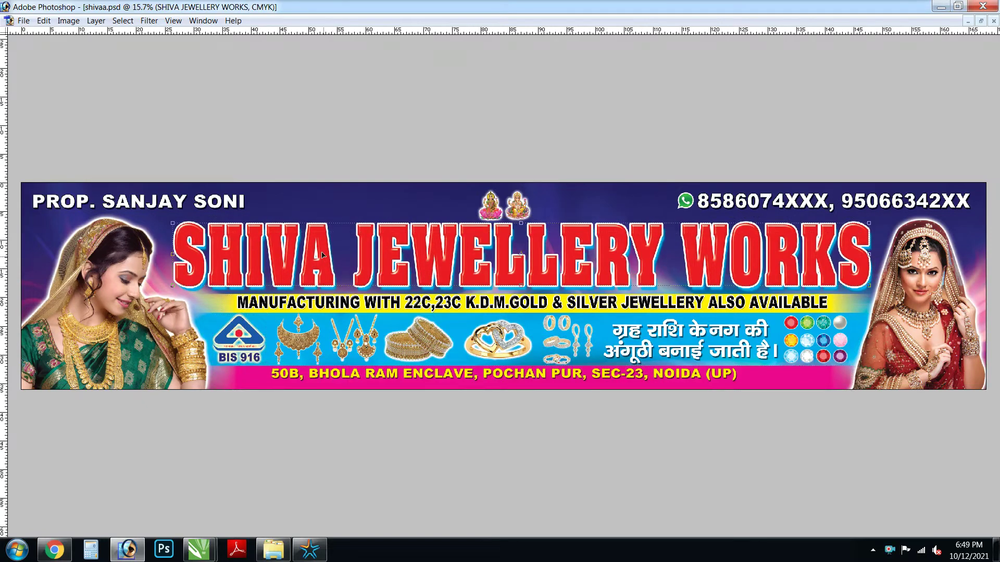
double_click(174, 245)
type("AA")
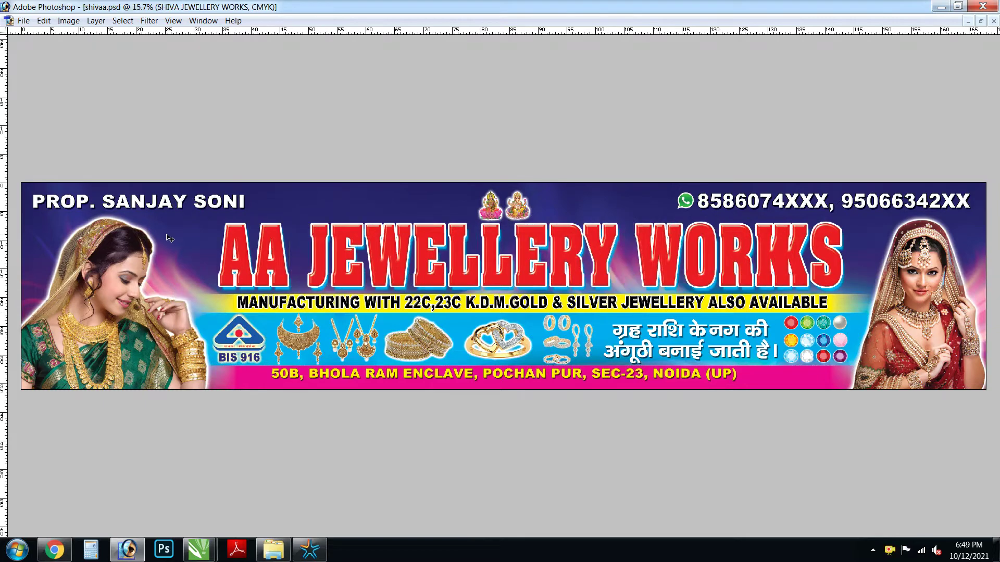
type("A")
key("Escape")
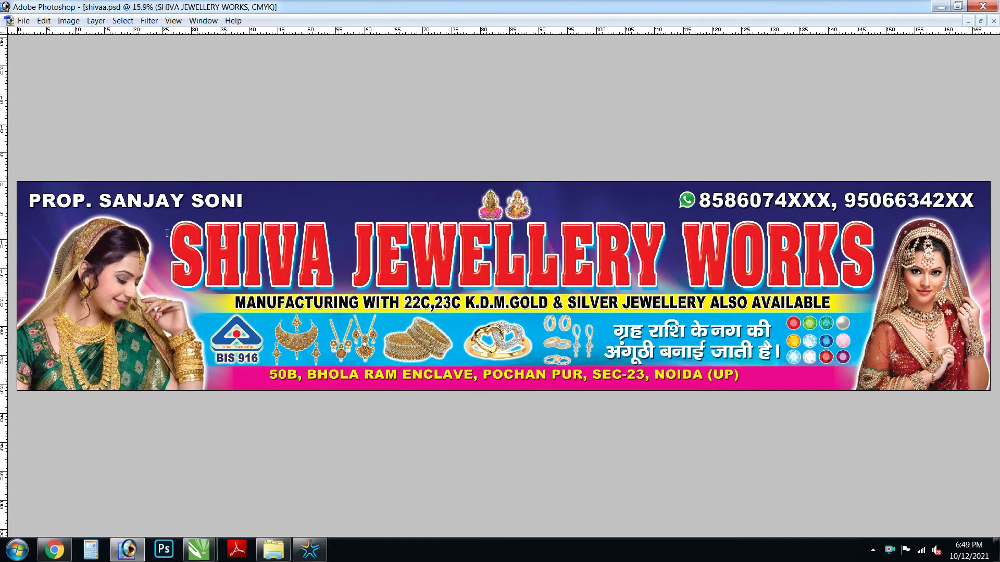
key("ctrl+w")
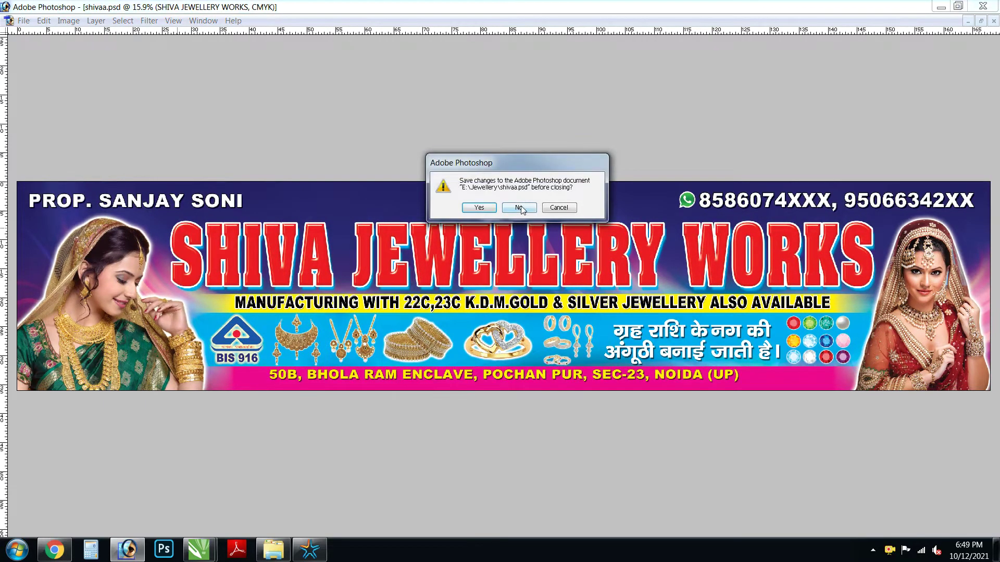
left_click(520, 206)
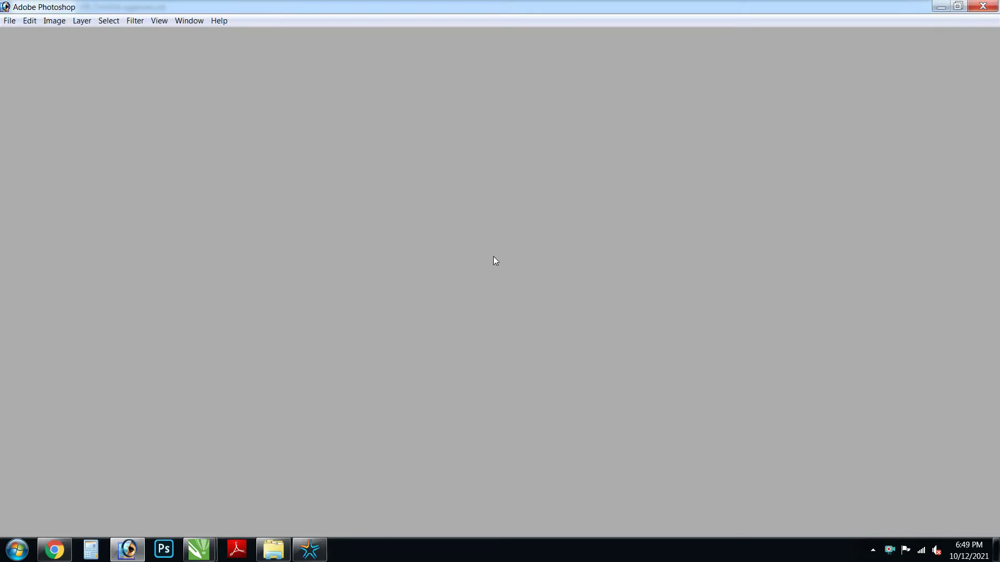
key("ctrl+o")
double_click(386, 86)
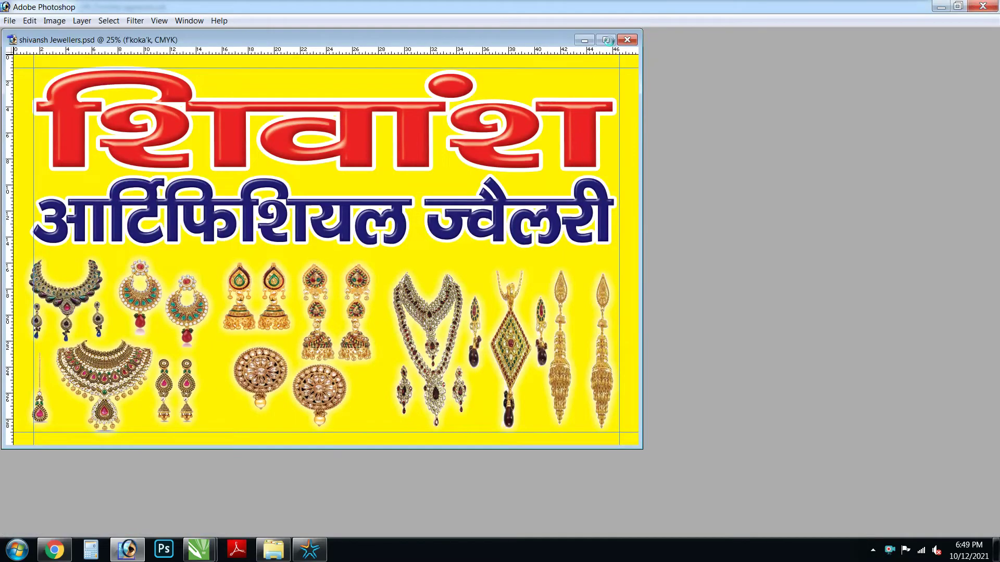
left_click(606, 41)
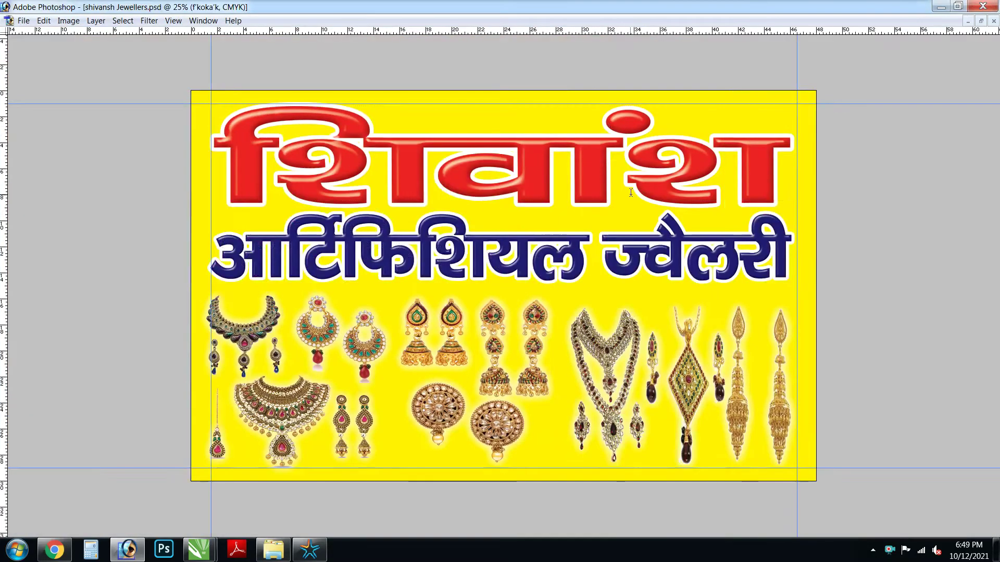
left_click(597, 326)
left_click(538, 323)
right_click(541, 319)
left_click(568, 322)
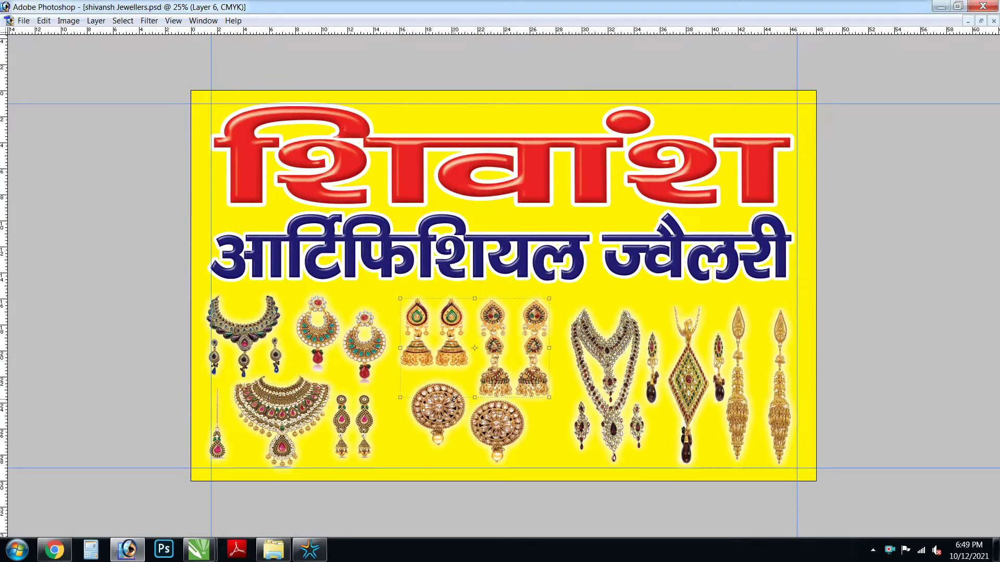
left_click(365, 349)
right_click(359, 347)
left_click(375, 352)
left_click(294, 411)
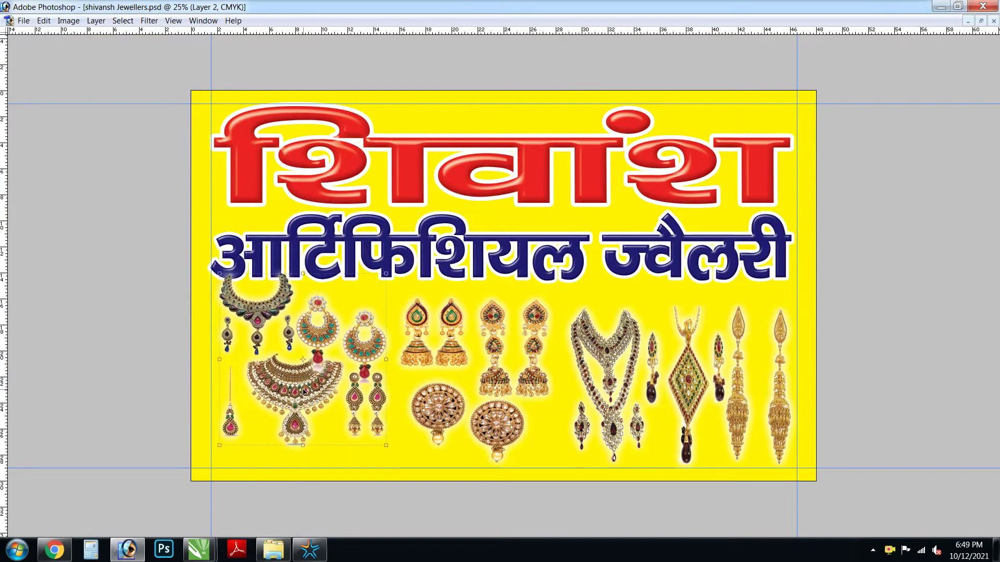
key("ctrl+0")
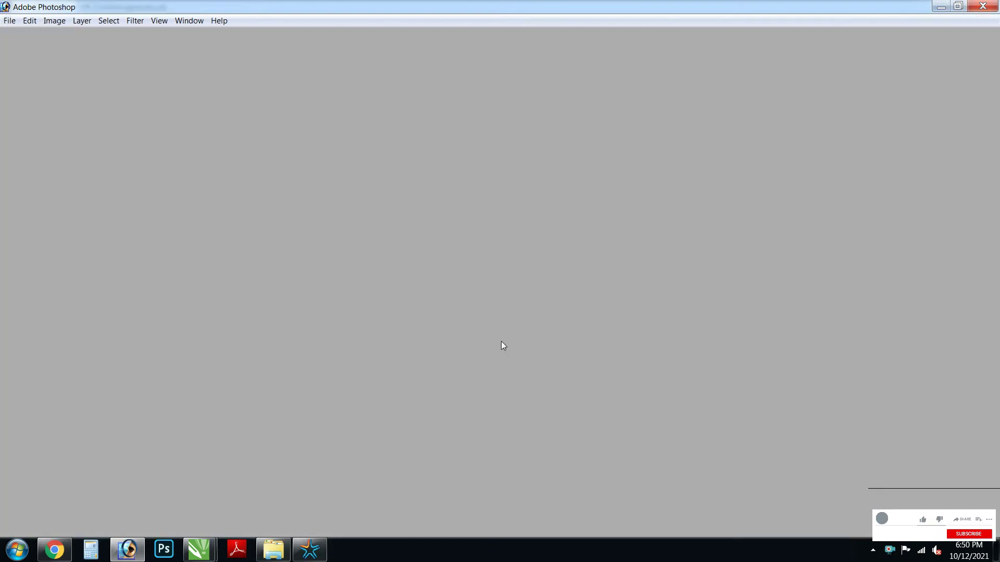
- Open Shyam ji.psd, zoom in to move the SHYAM JI JEWELLERS heading, then fit the poster
key("ctrl+o")
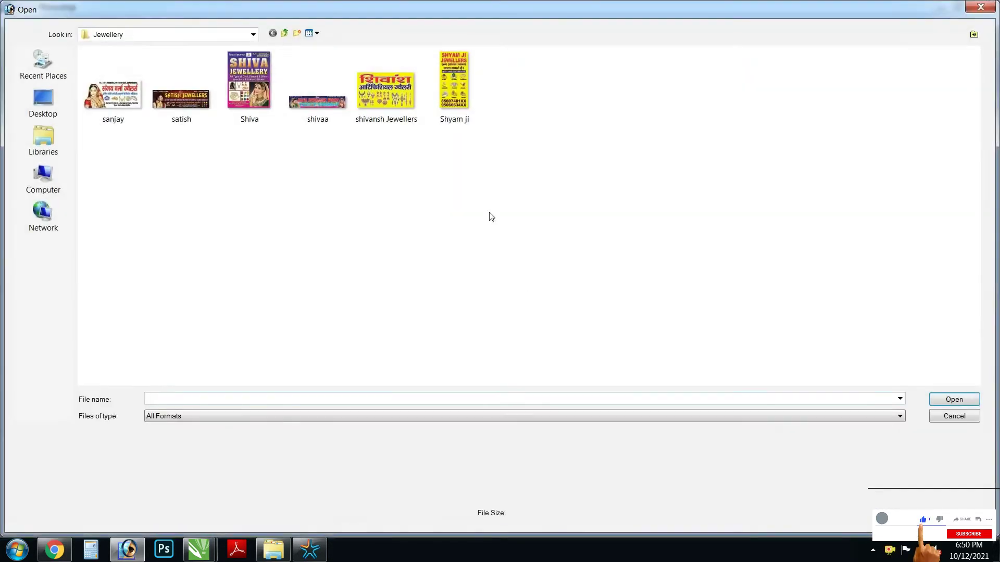
double_click(456, 111)
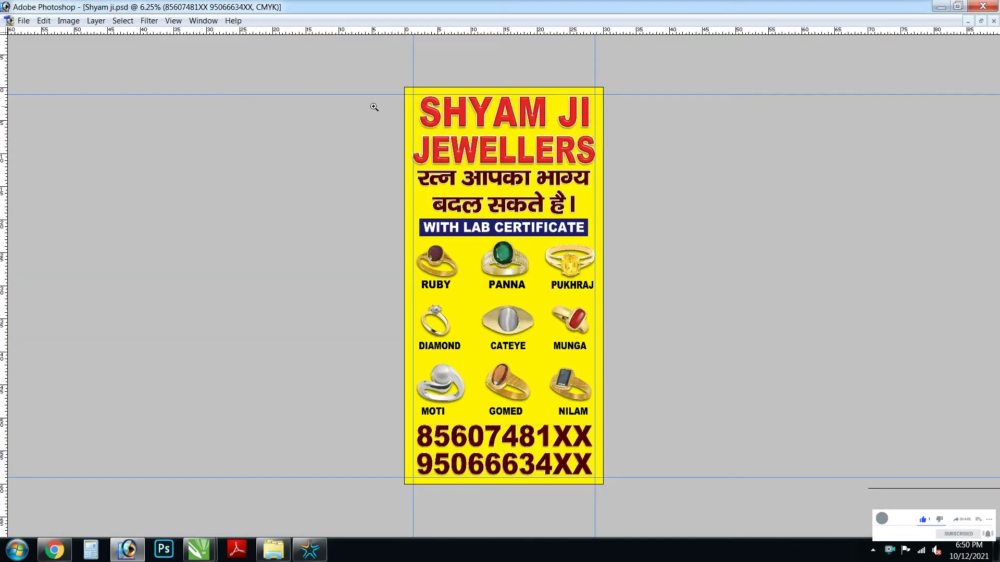
left_click_drag(374, 106, 680, 156)
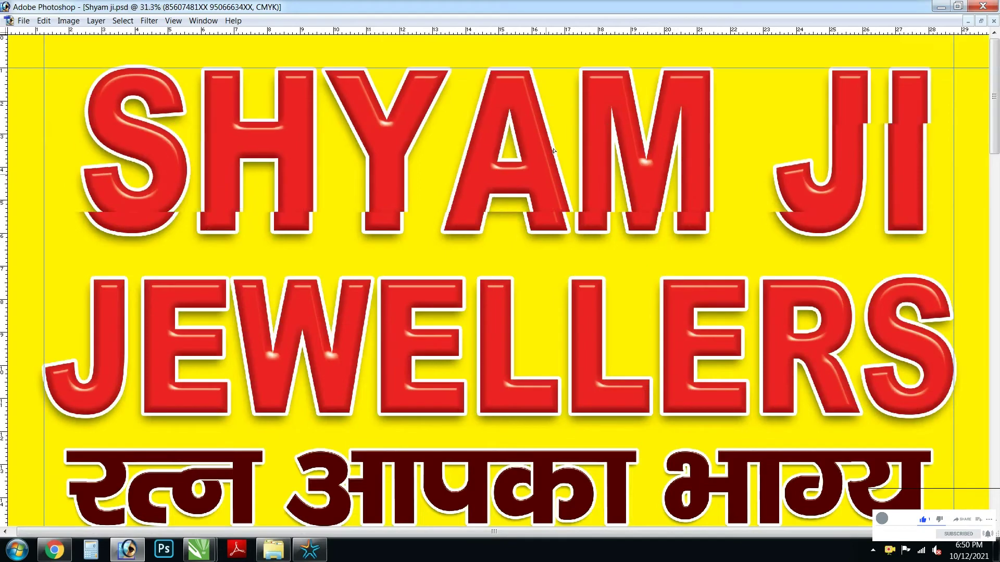
left_click_drag(554, 151, 550, 151)
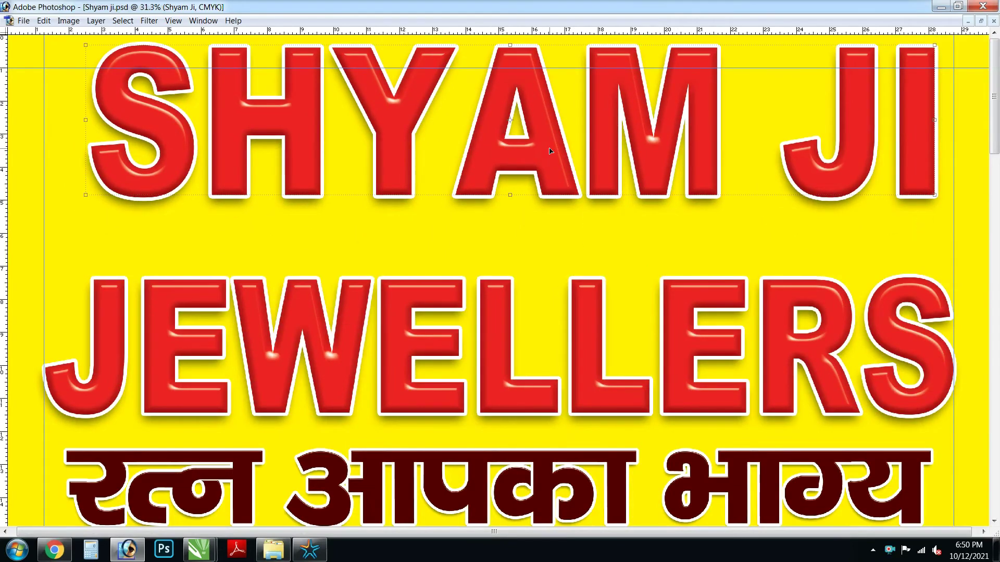
key("ctrl+0")
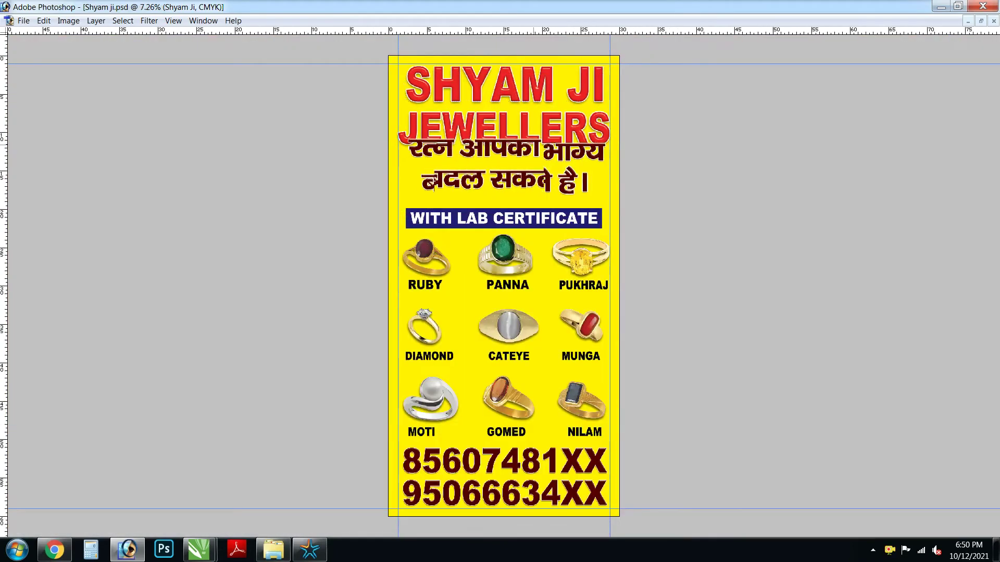
- Select the certificate bar and background, then move the green Panna ring and undo it
left_click(538, 220)
left_click(517, 272)
right_click(503, 256)
left_click(536, 261)
left_click_drag(476, 285, 486, 261)
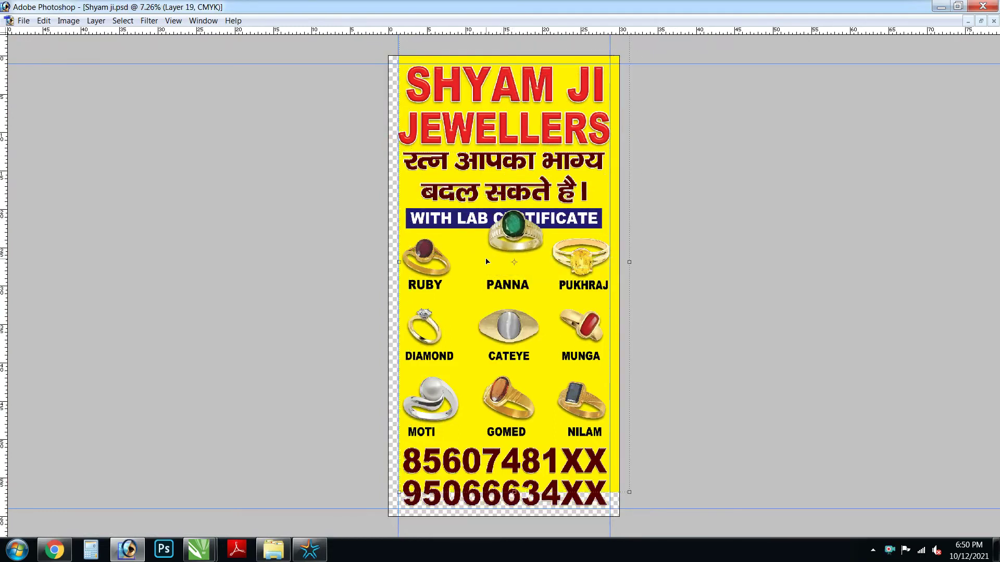
key("ctrl+z")
- Move the green Panna ring and the ruby ring onto the WITH LAB CERTIFICATE bar
right_click(502, 254)
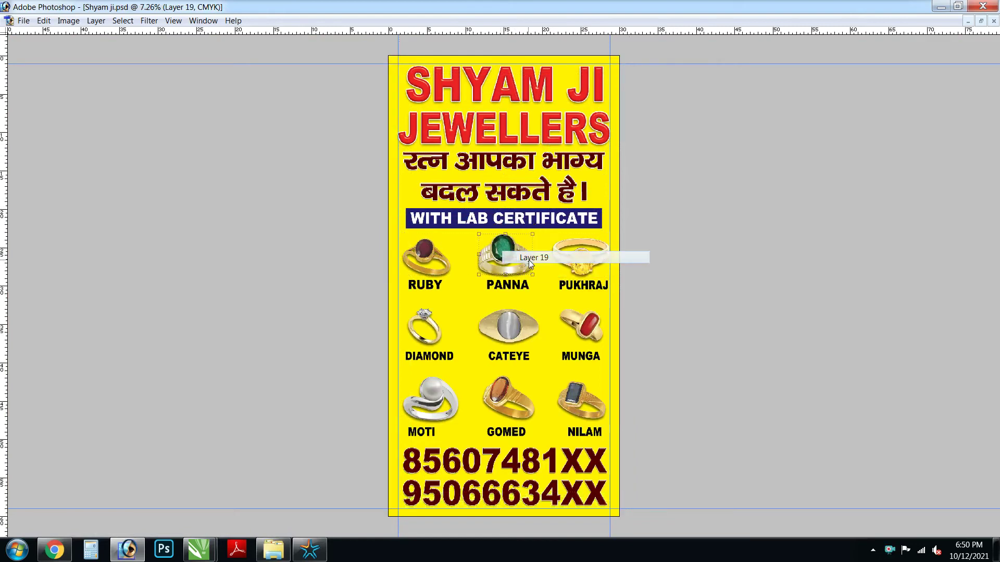
left_click(521, 257)
left_click_drag(502, 255, 509, 219)
right_click(469, 249)
left_click(485, 255)
left_click_drag(463, 254, 475, 222)
- Move the cateye ring onto the PANNA label, try the phone text, then undo the cateye and ruby moves
right_click(526, 324)
left_click(549, 328)
left_click_drag(541, 329, 542, 290)
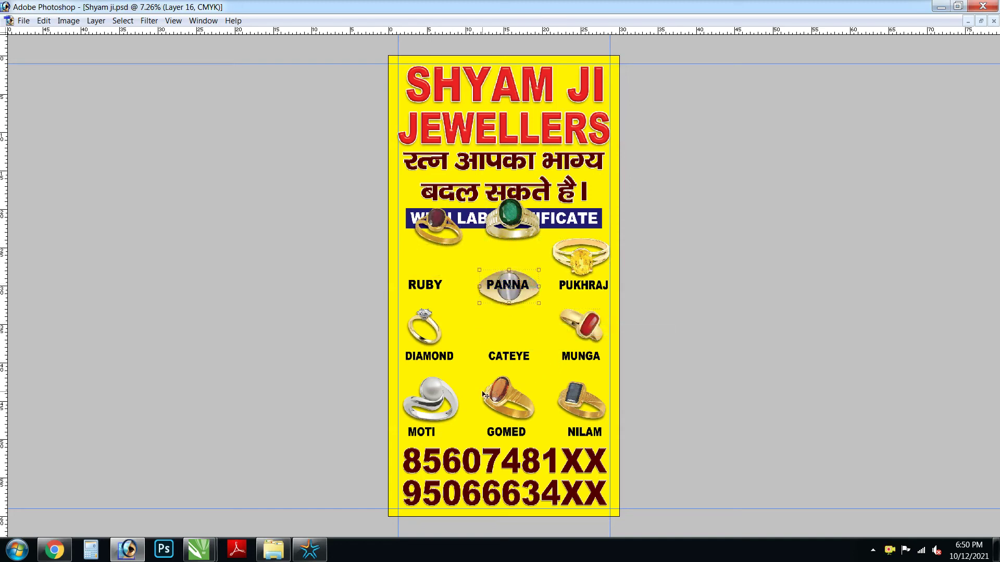
left_click_drag(496, 452, 521, 431)
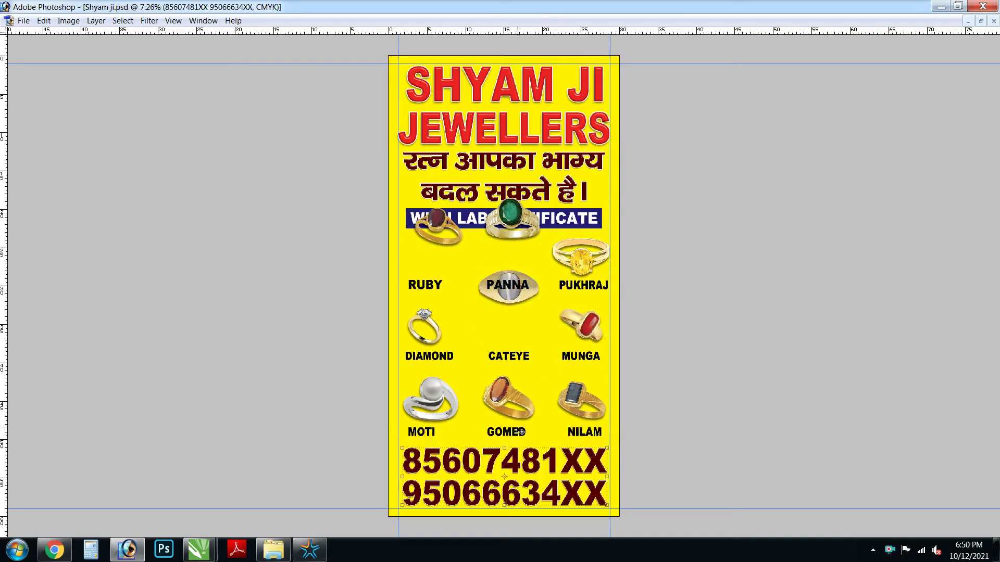
key("ctrl+alt+z")
key("ctrl+alt+z")
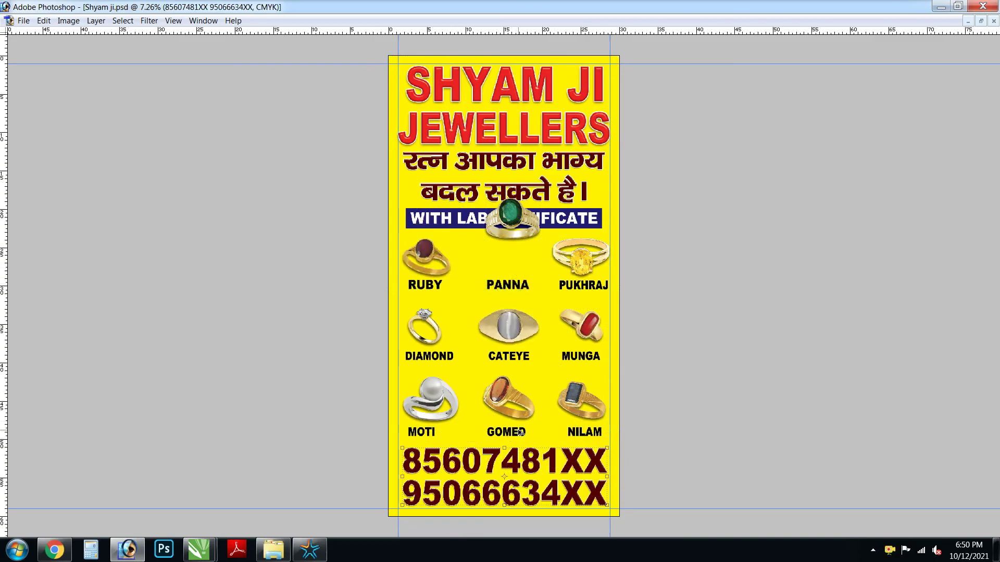
key("ctrl+alt+z")
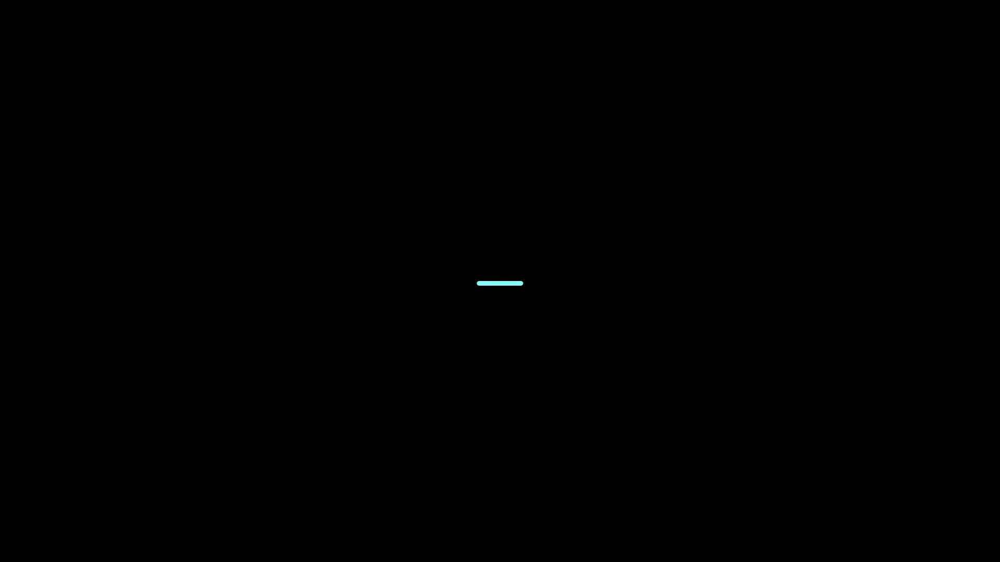